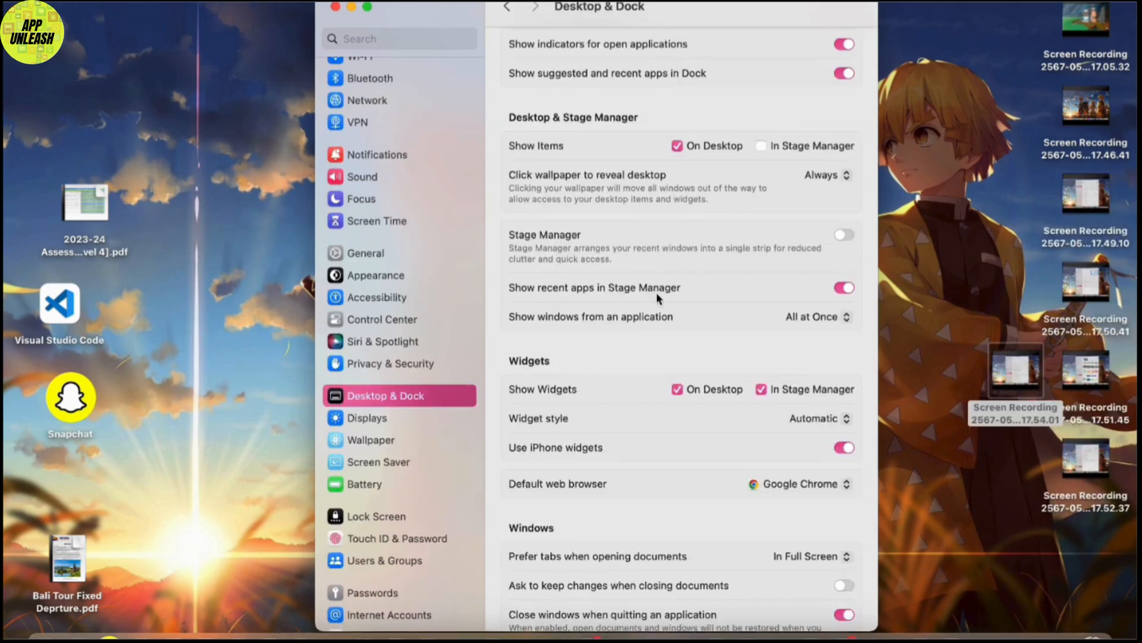
# Open the desktop widget gallery and add the suggested analog clock widget to the desktop, above the gallery.
pyautogui.rightClick(165, 138)
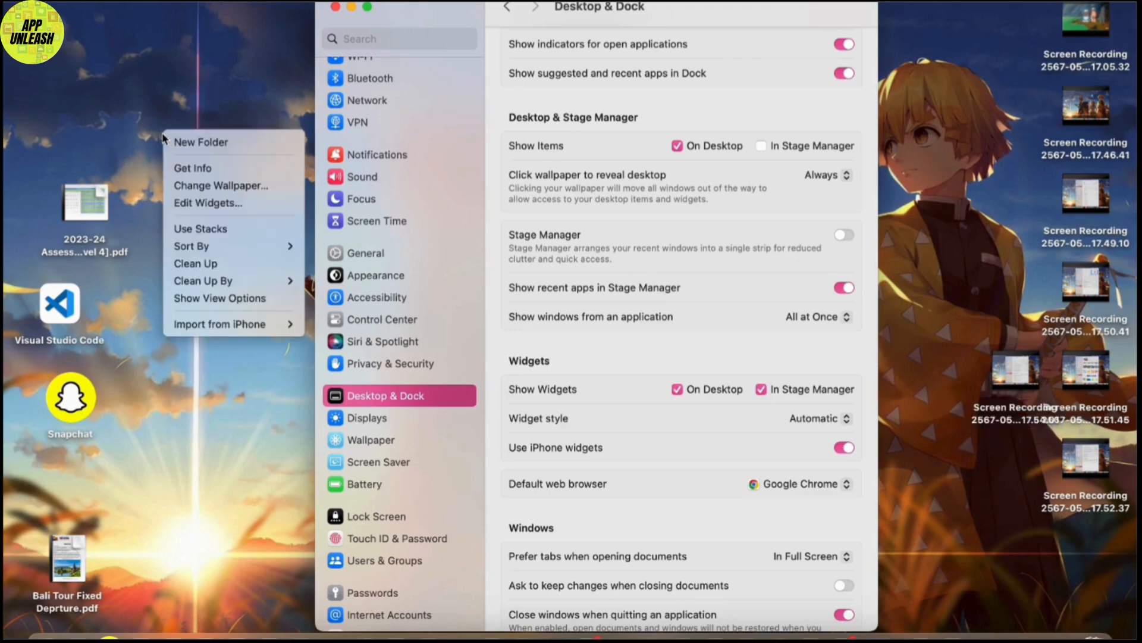
pyautogui.click(204, 205)
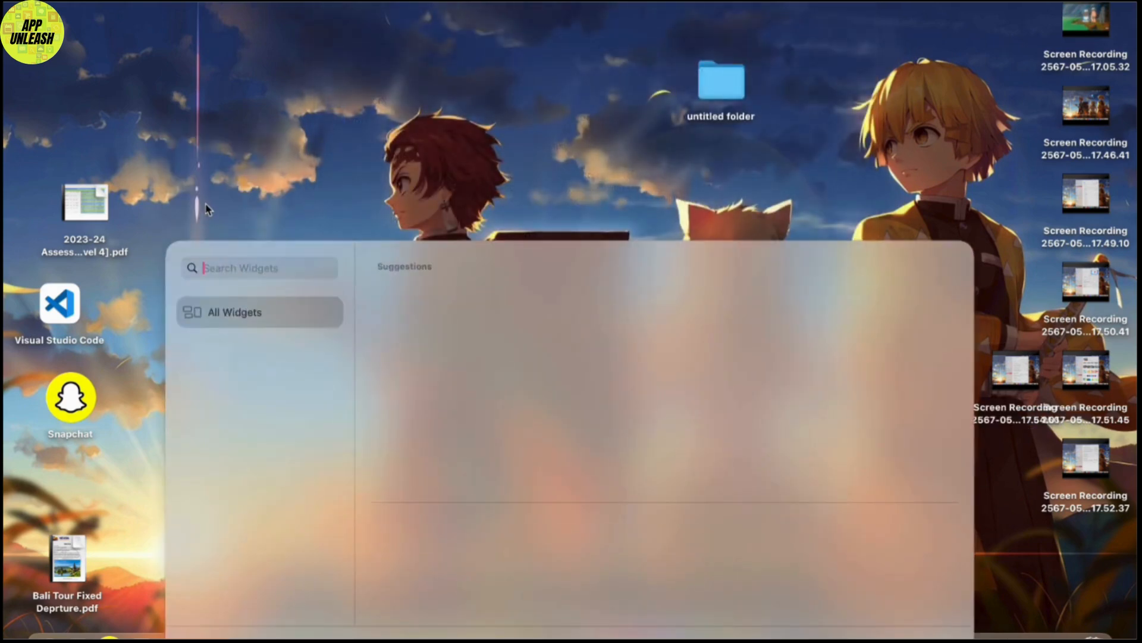
pyautogui.moveTo(419, 335)
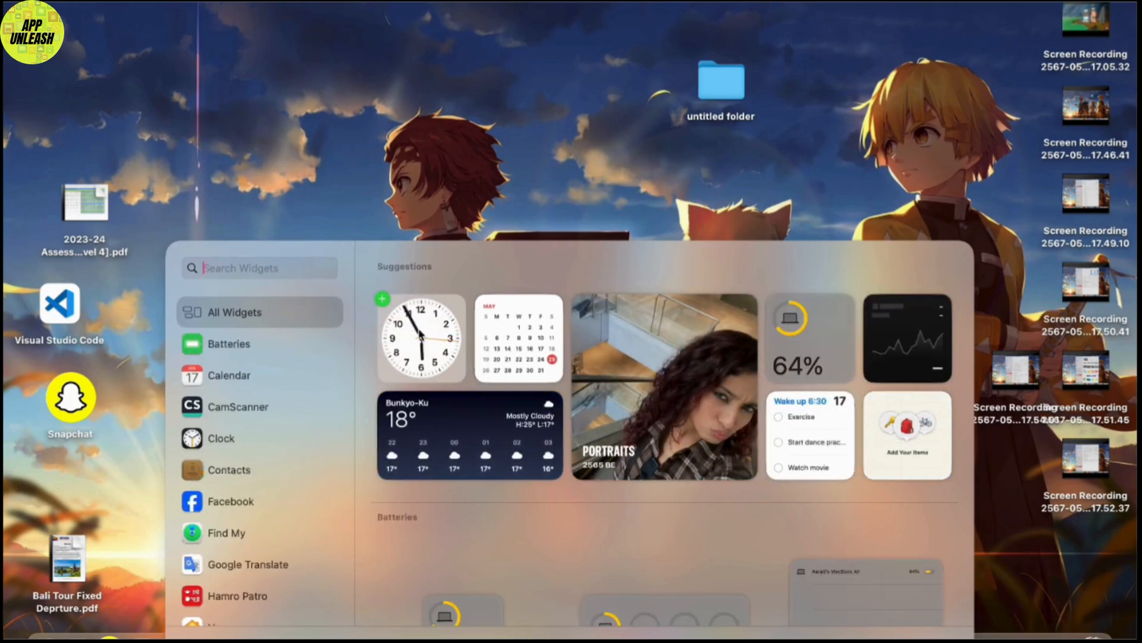
pyautogui.click(443, 348)
pyautogui.moveTo(137, 105); pyautogui.dragTo(300, 141)
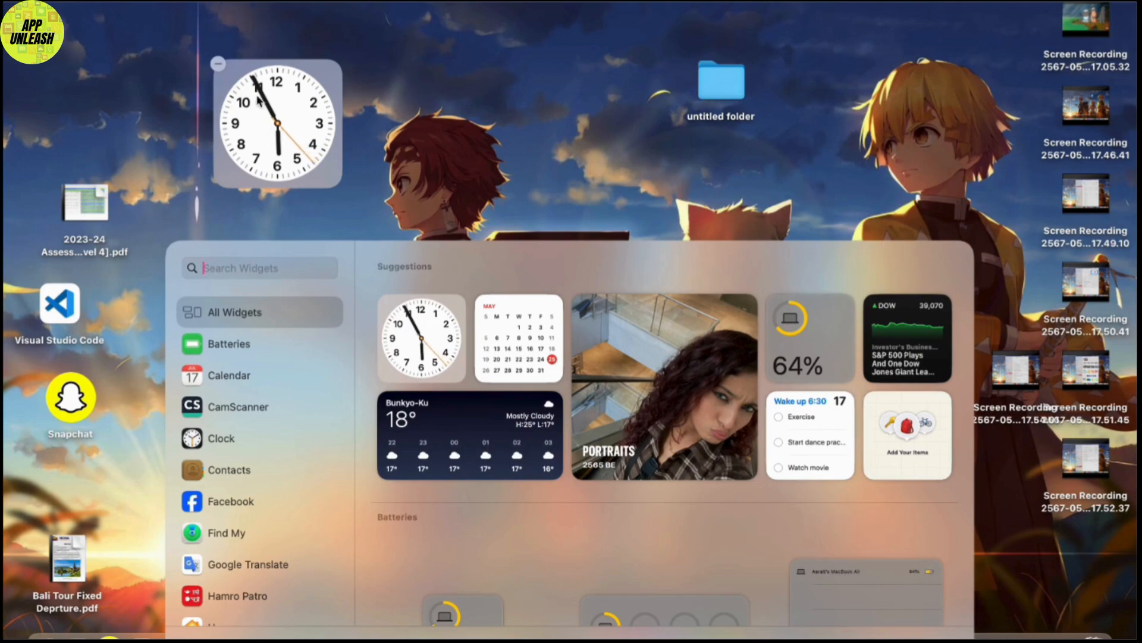
# Browse the widget gallery and place the suggested month calendar widget on the desktop beside the clock.
pyautogui.scroll(-3, 551, 614)
pyautogui.scroll(-10, 552, 614)
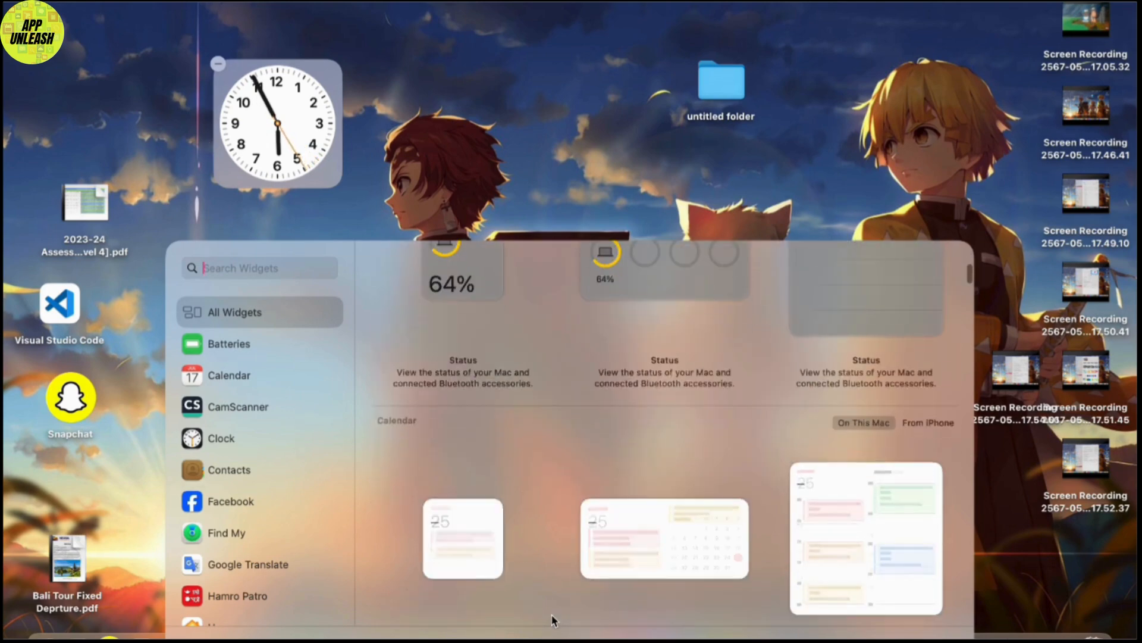
pyautogui.scroll(-10, 552, 618)
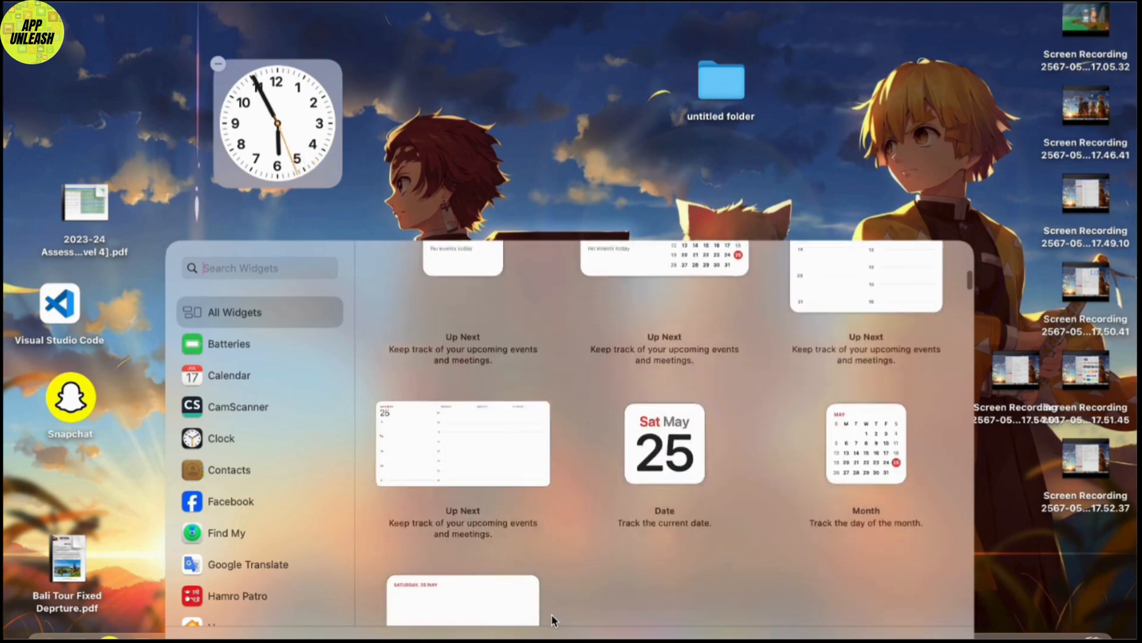
pyautogui.scroll(-8, 552, 619)
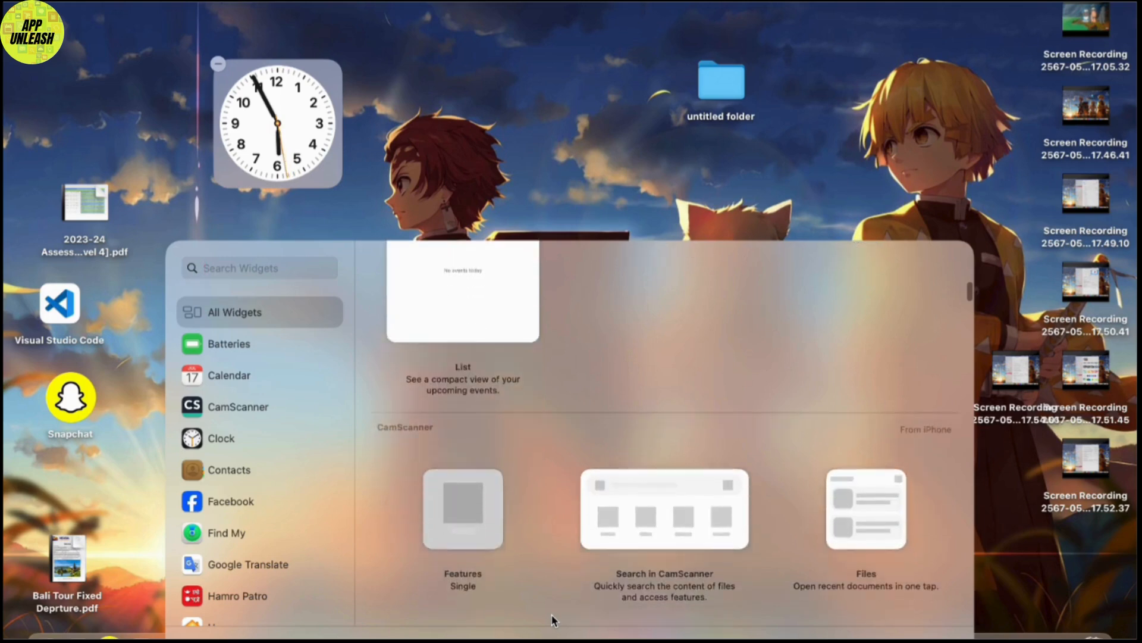
pyautogui.scroll(10, 552, 614)
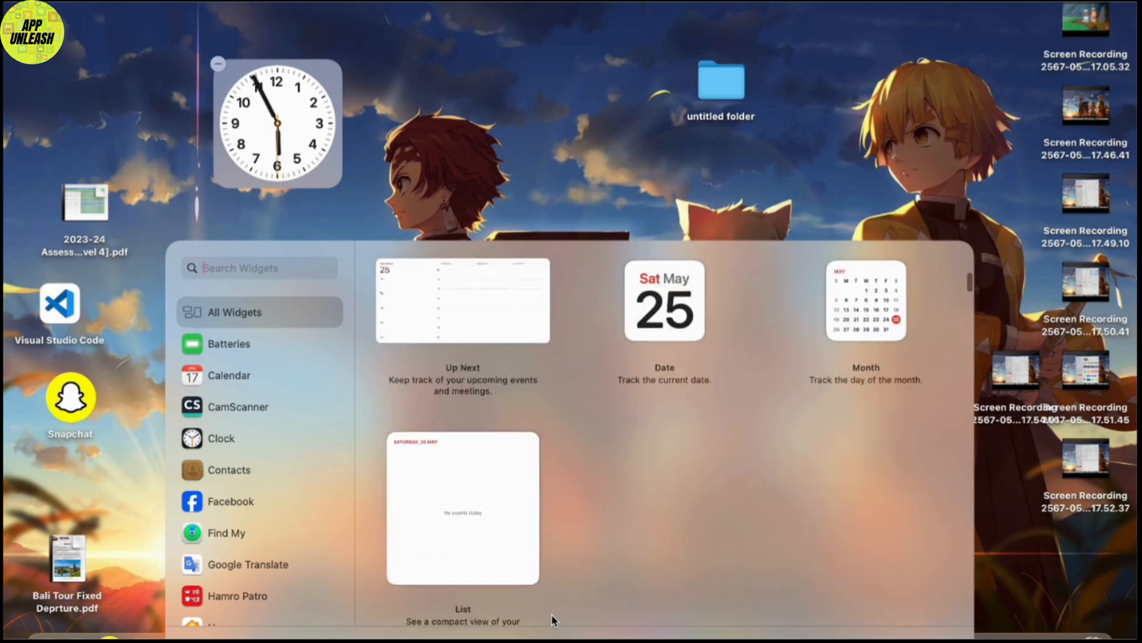
pyautogui.scroll(10, 568, 498)
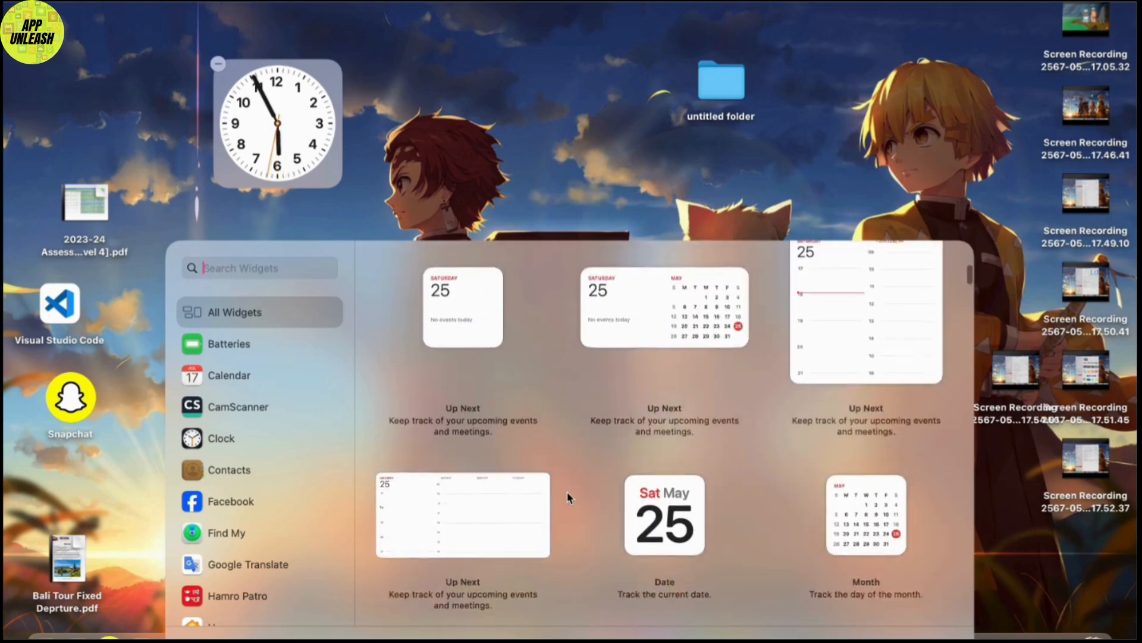
pyautogui.scroll(5, 568, 497)
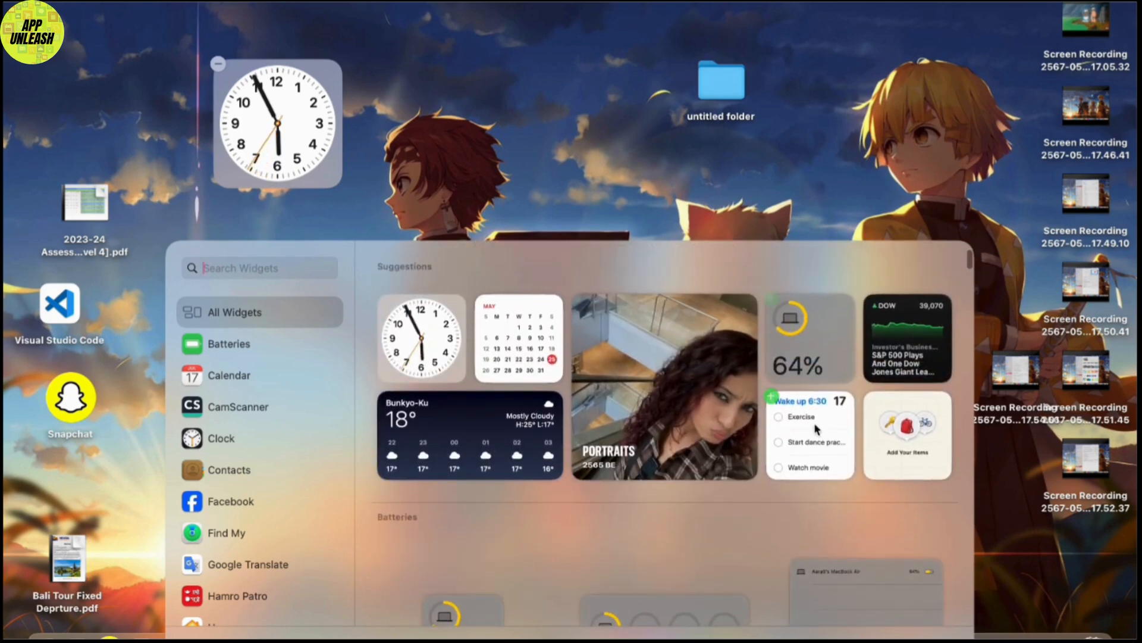
pyautogui.moveTo(810, 355)
pyautogui.moveTo(519, 364)
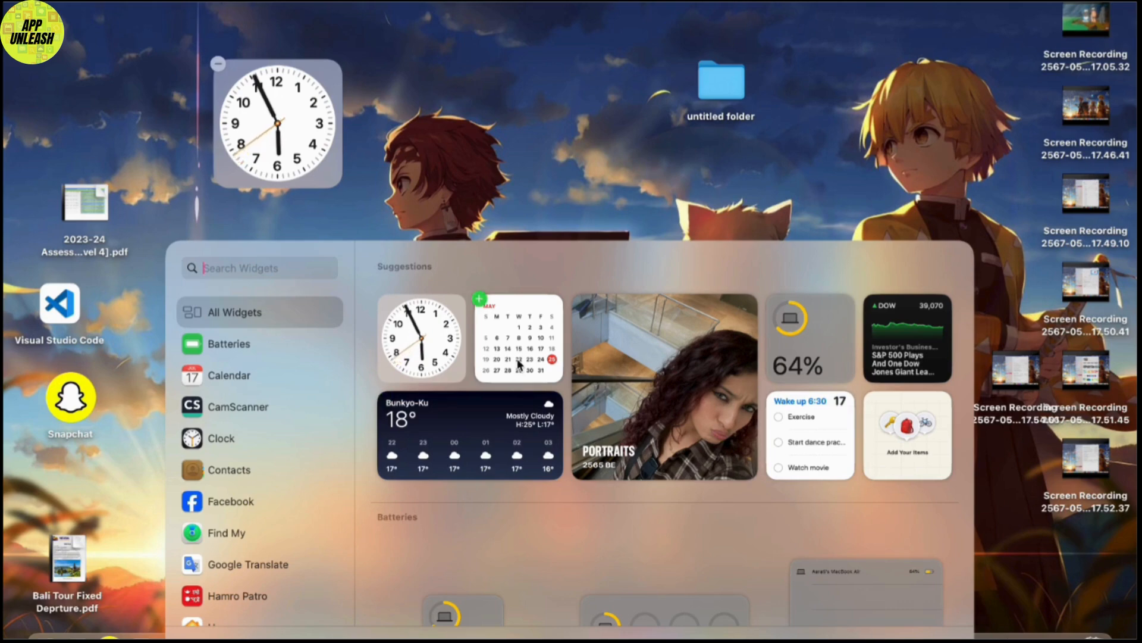
pyautogui.moveTo(519, 364); pyautogui.dragTo(520, 78)
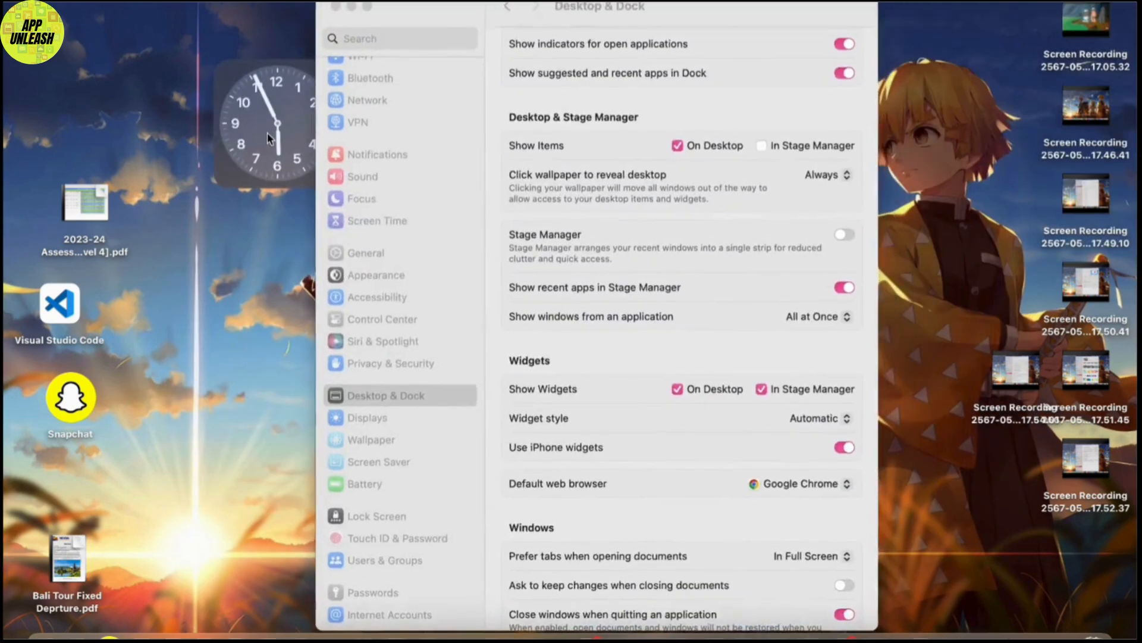
# View the world clock by opening it through the desktop clock widget, and close its window.
pyautogui.click(267, 132)
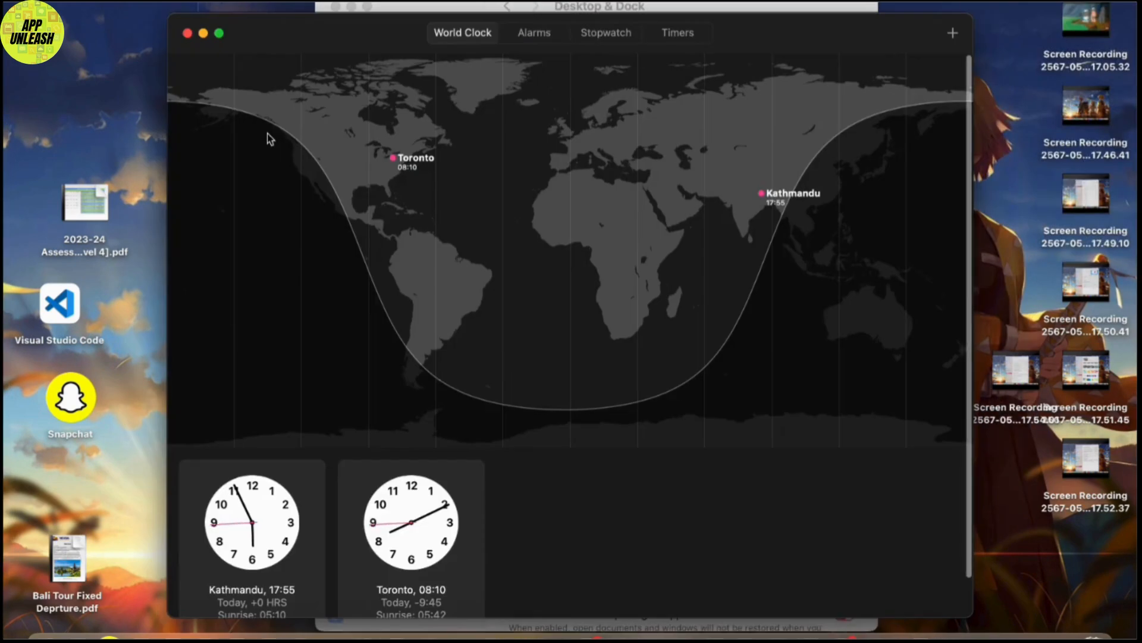
pyautogui.scroll(2, 305, 501)
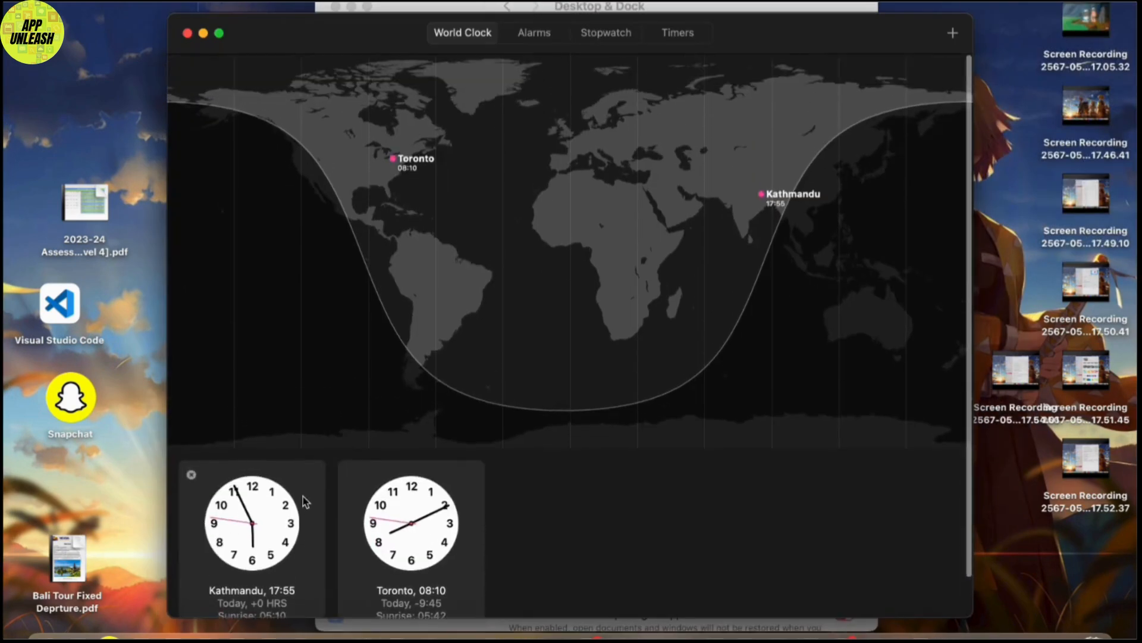
pyautogui.click(188, 33)
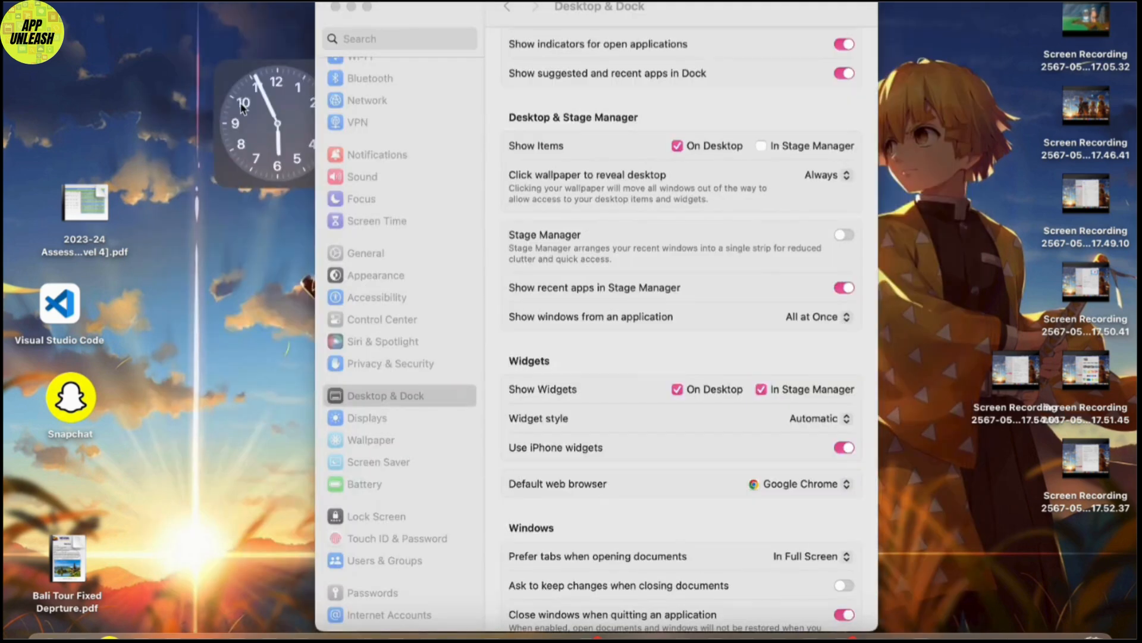
pyautogui.click(231, 77)
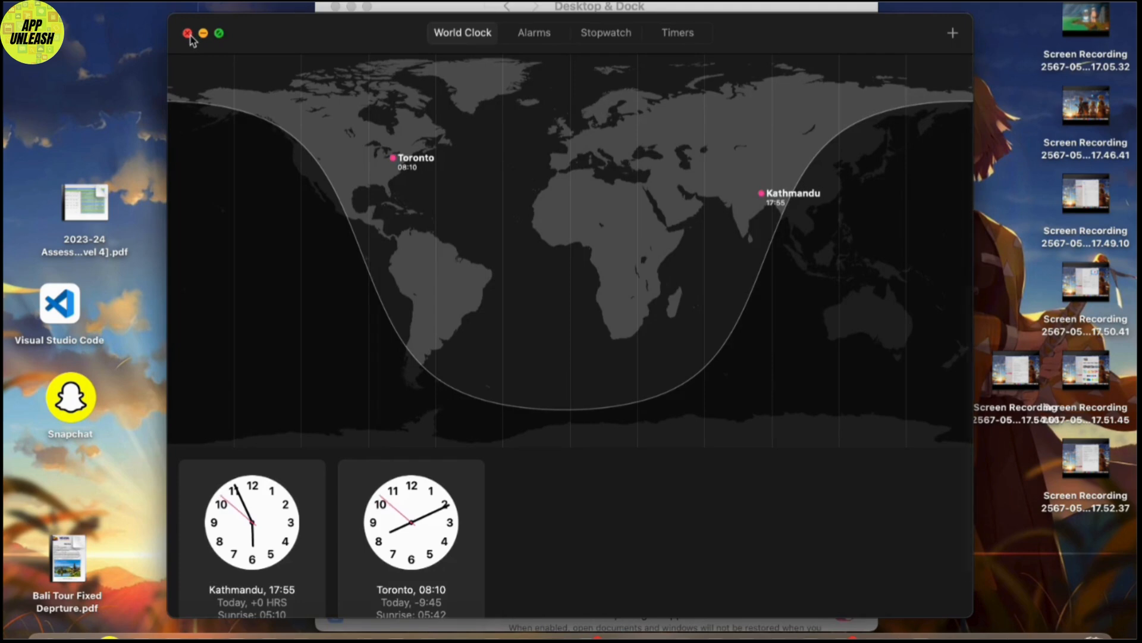
pyautogui.click(187, 33)
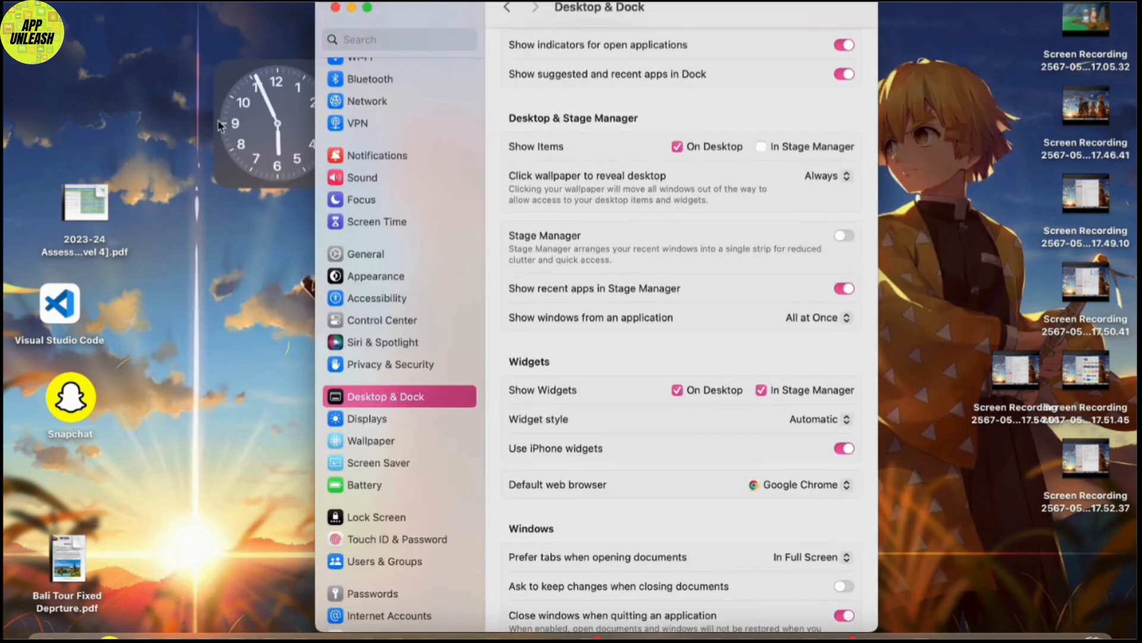
# Remove the clock and calendar widgets from the desktop.
pyautogui.click(179, 109)
pyautogui.rightClick(274, 130)
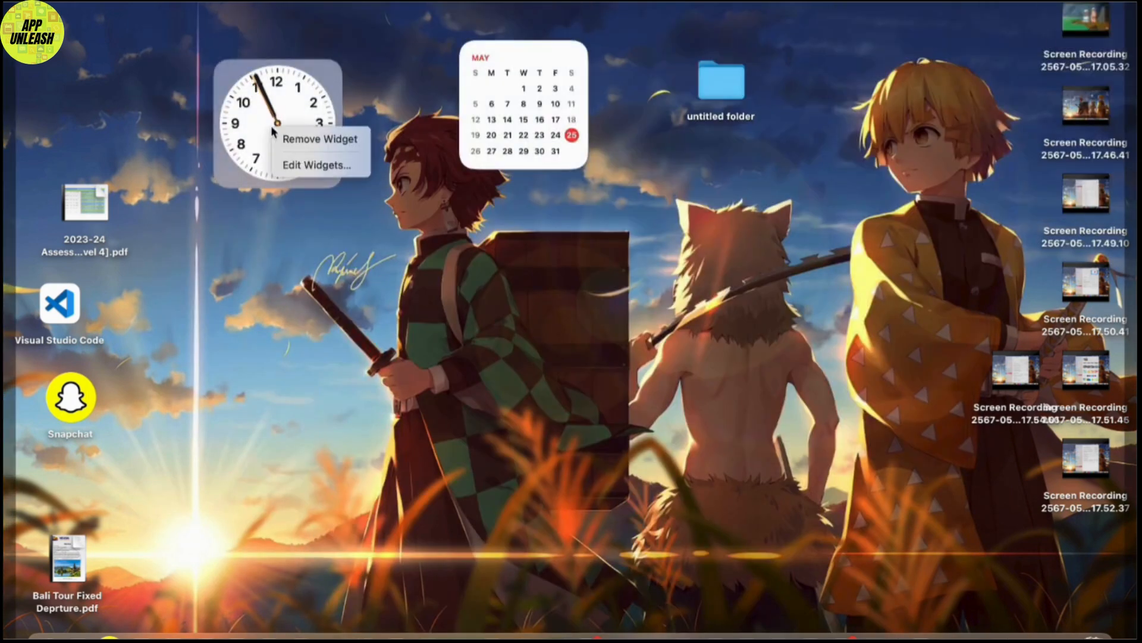
pyautogui.click(315, 107)
pyautogui.rightClick(500, 103)
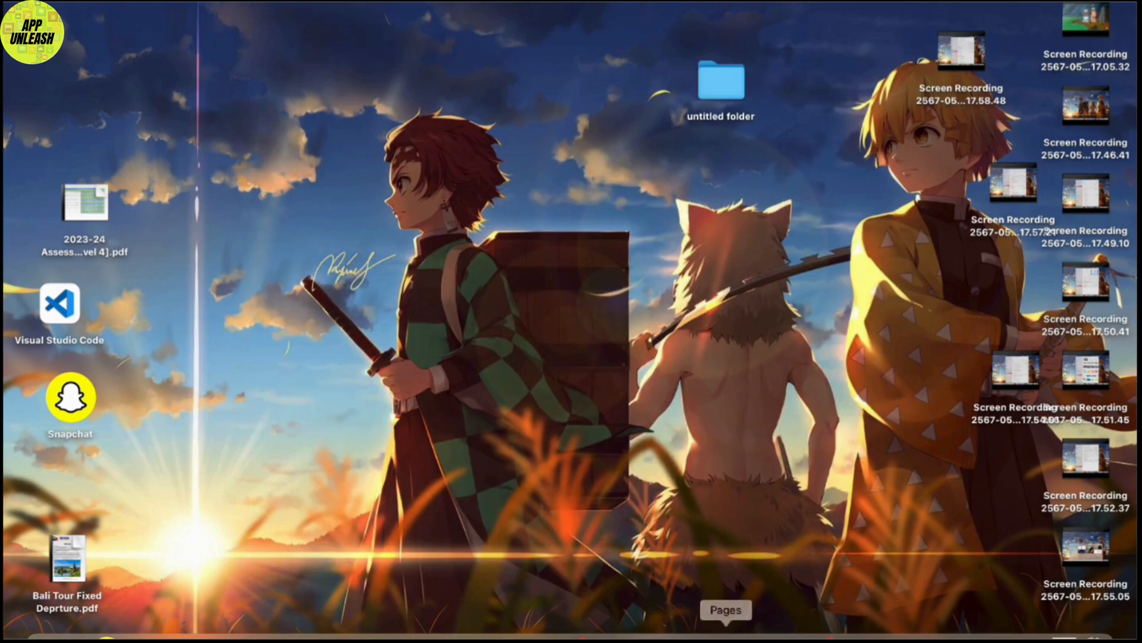
# Remove unneeded apps, including Pages and Numbers, from the Dock.
pyautogui.moveTo(632, 613); pyautogui.dragTo(638, 523)
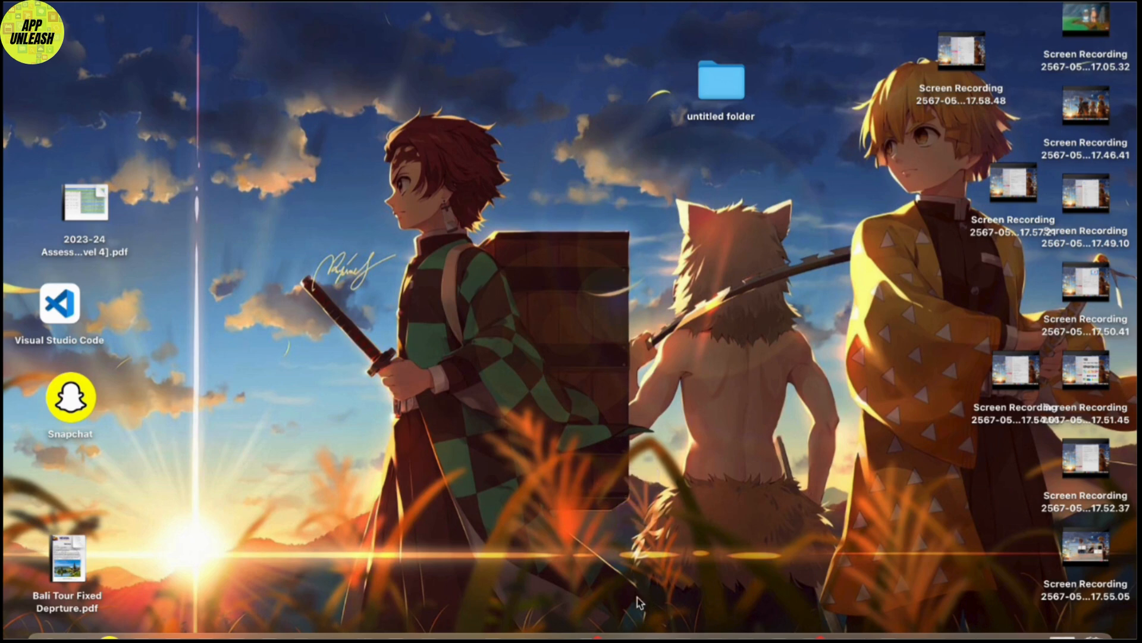
pyautogui.moveTo(650, 634); pyautogui.dragTo(623, 490)
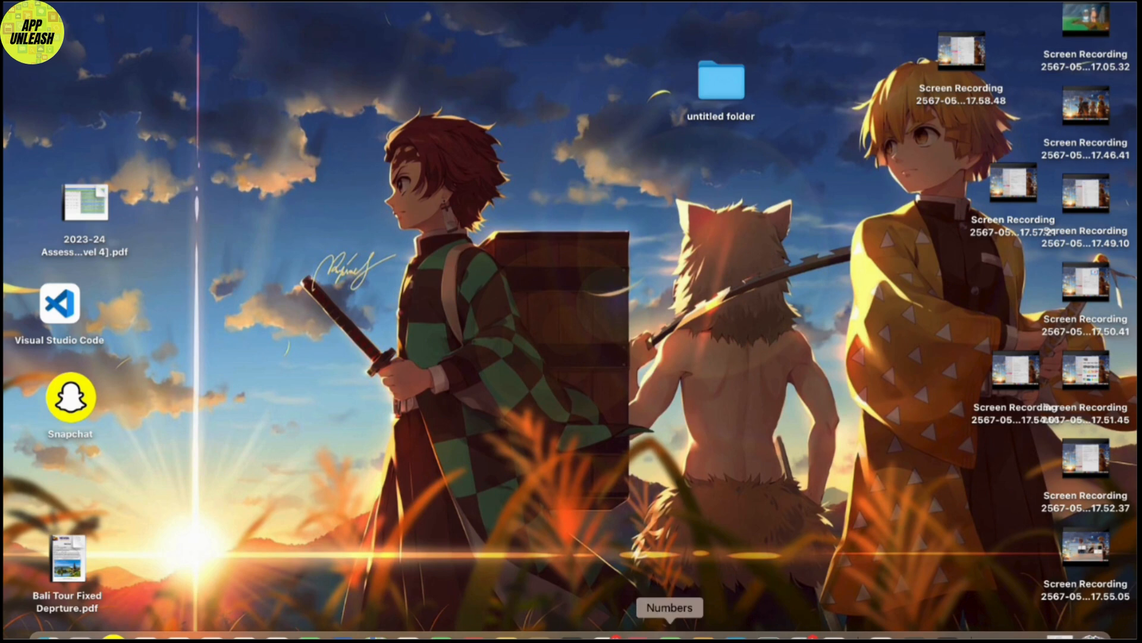
pyautogui.moveTo(669, 634); pyautogui.dragTo(624, 441)
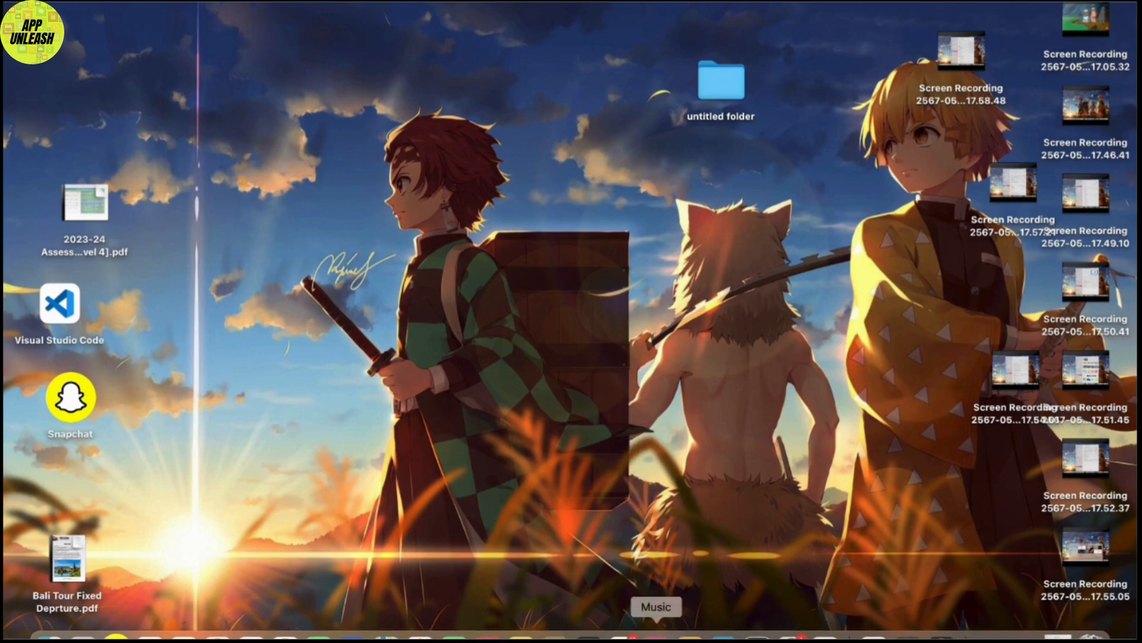
pyautogui.moveTo(689, 635); pyautogui.dragTo(620, 432)
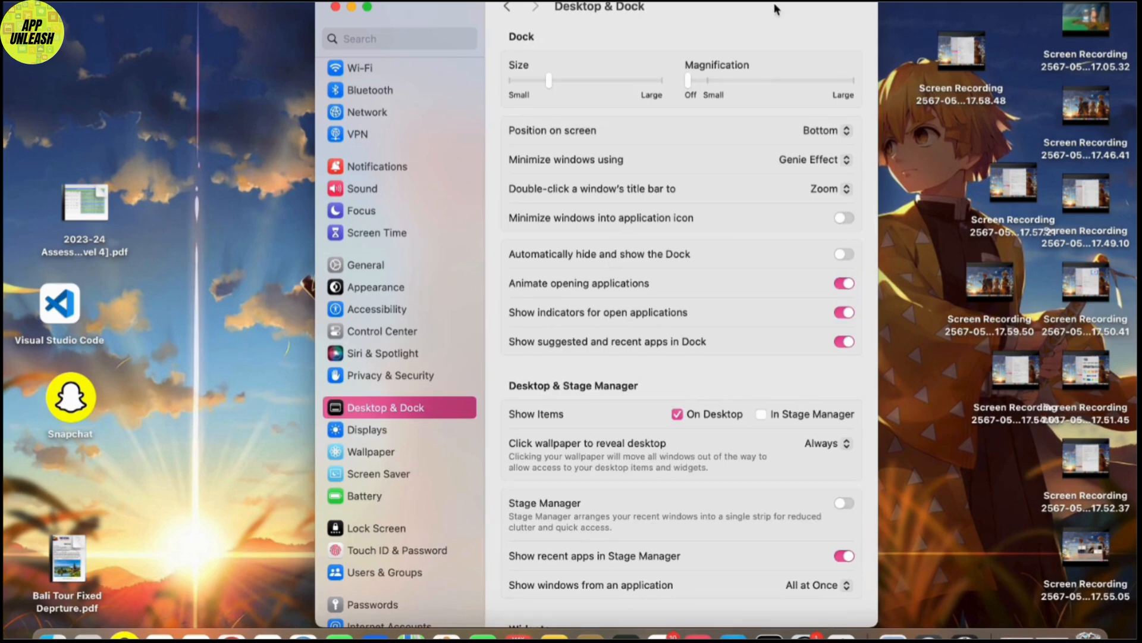
# Set the Dock size to Large and its magnification to slightly above the middle of the range.
pyautogui.moveTo(777, 8); pyautogui.dragTo(747, 9)
pyautogui.moveTo(518, 82); pyautogui.dragTo(660, 86)
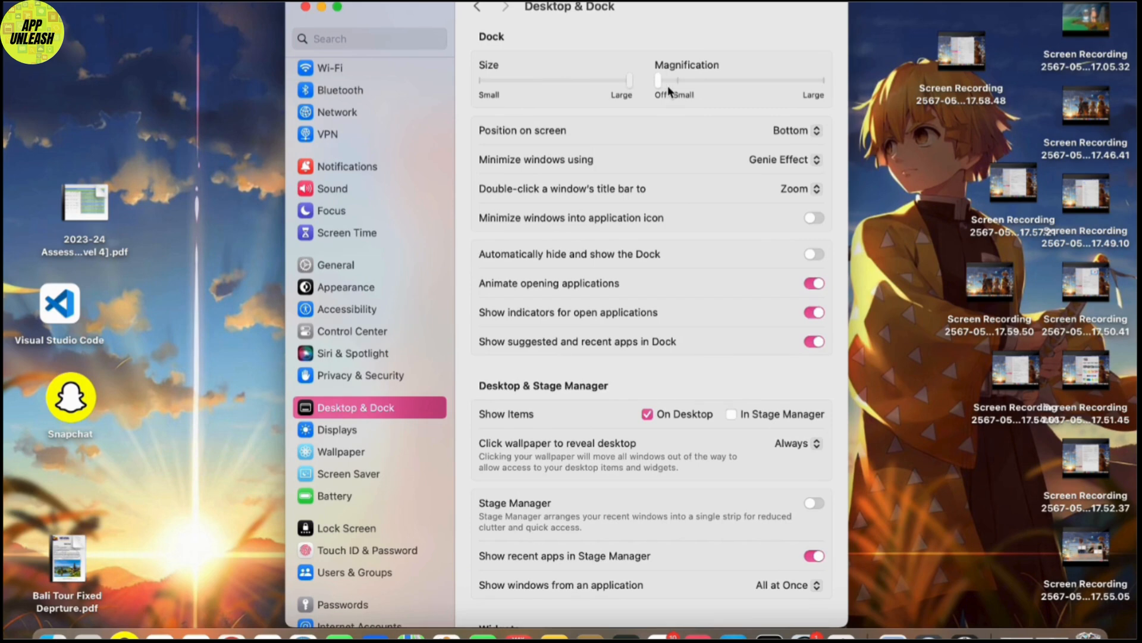
pyautogui.moveTo(557, 89); pyautogui.dragTo(857, 82)
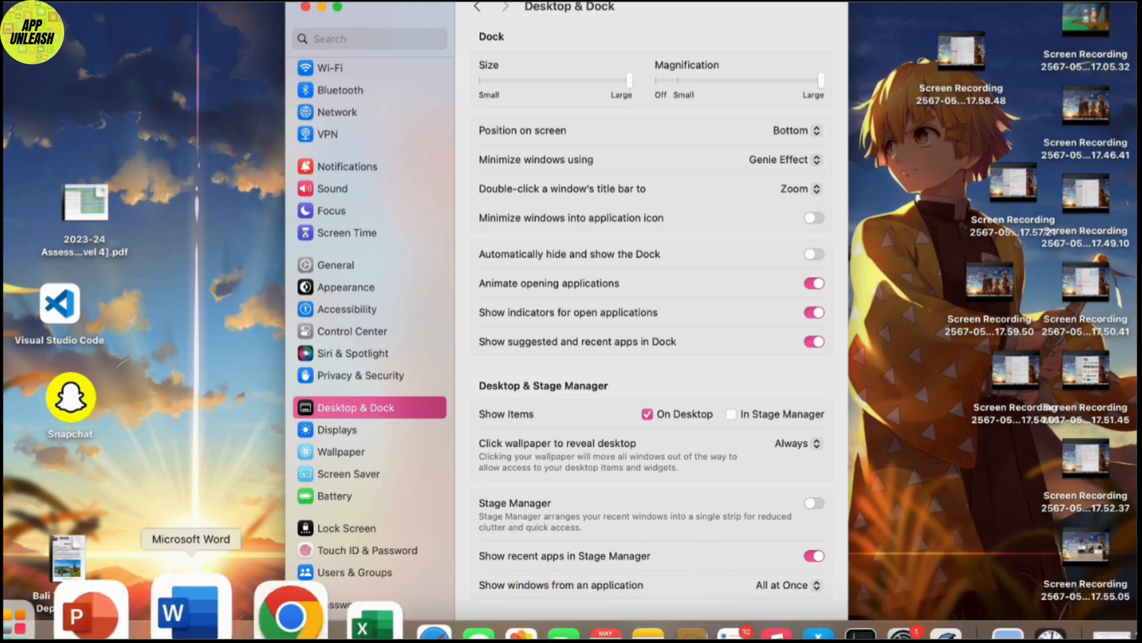
pyautogui.click(753, 81)
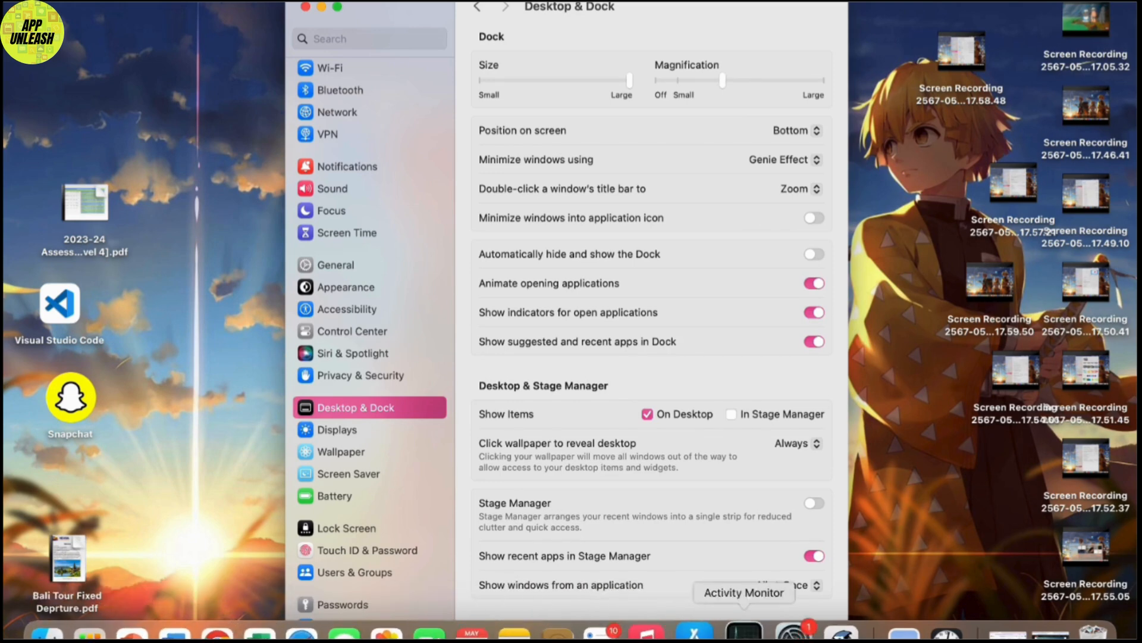
pyautogui.click(753, 81)
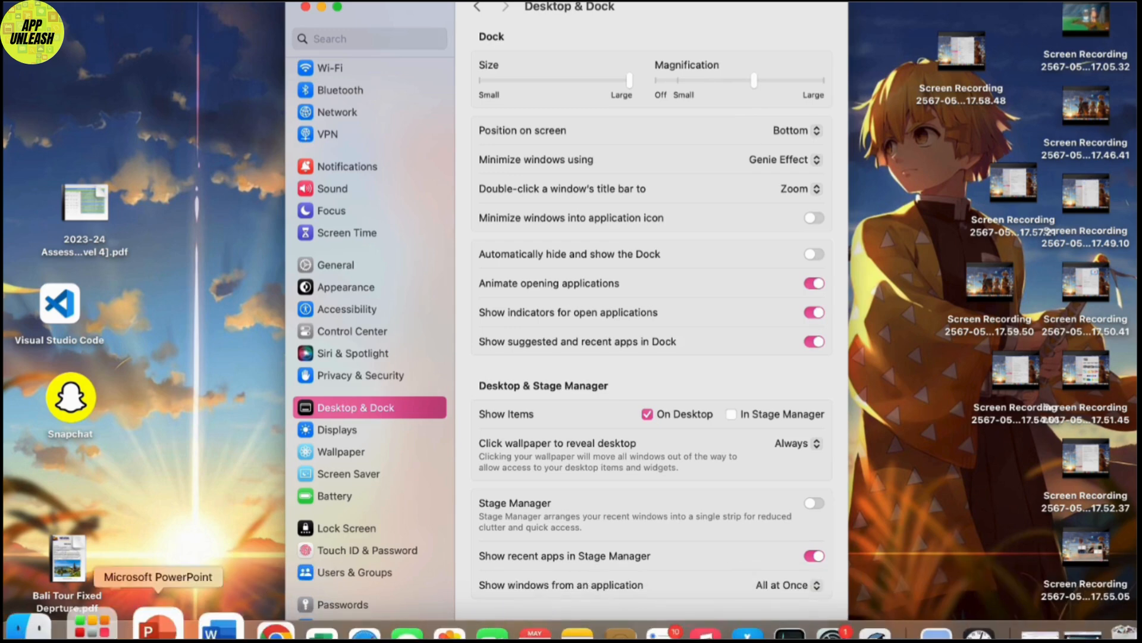
# In the Lock Screen settings, set the display to turn off on battery after 5 minutes of inactivity.
pyautogui.click(377, 516)
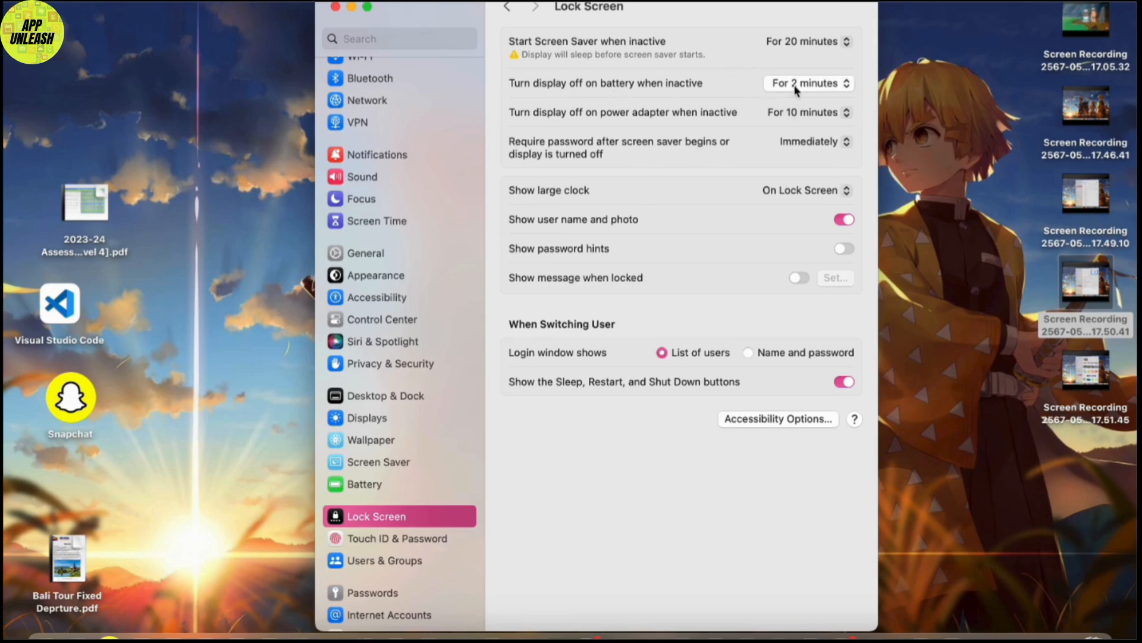
pyautogui.click(830, 85)
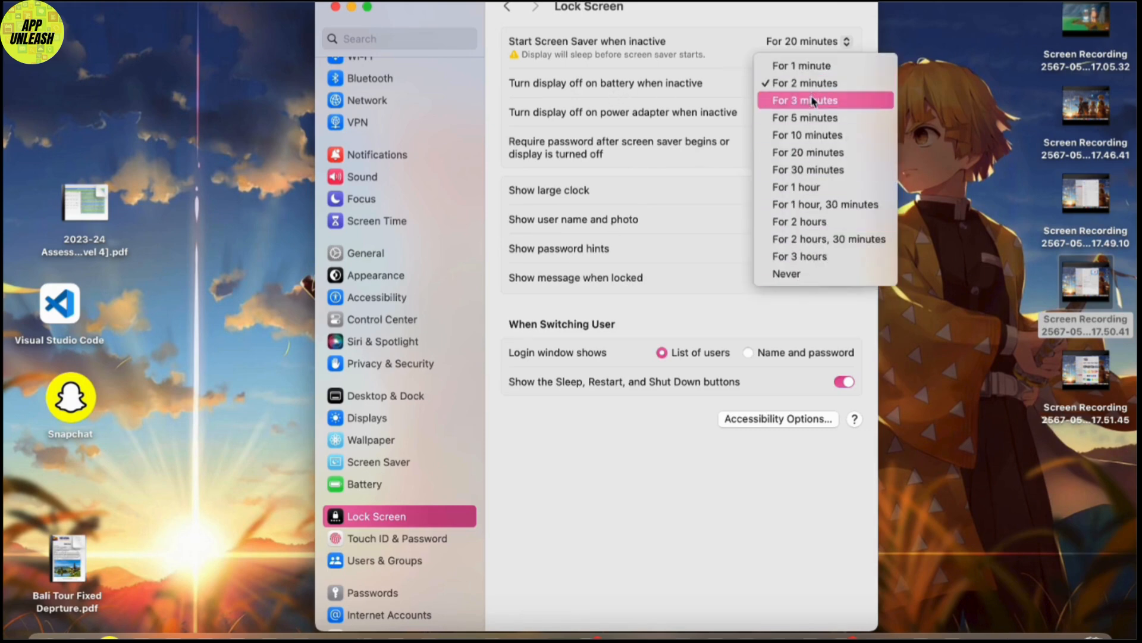
pyautogui.click(812, 124)
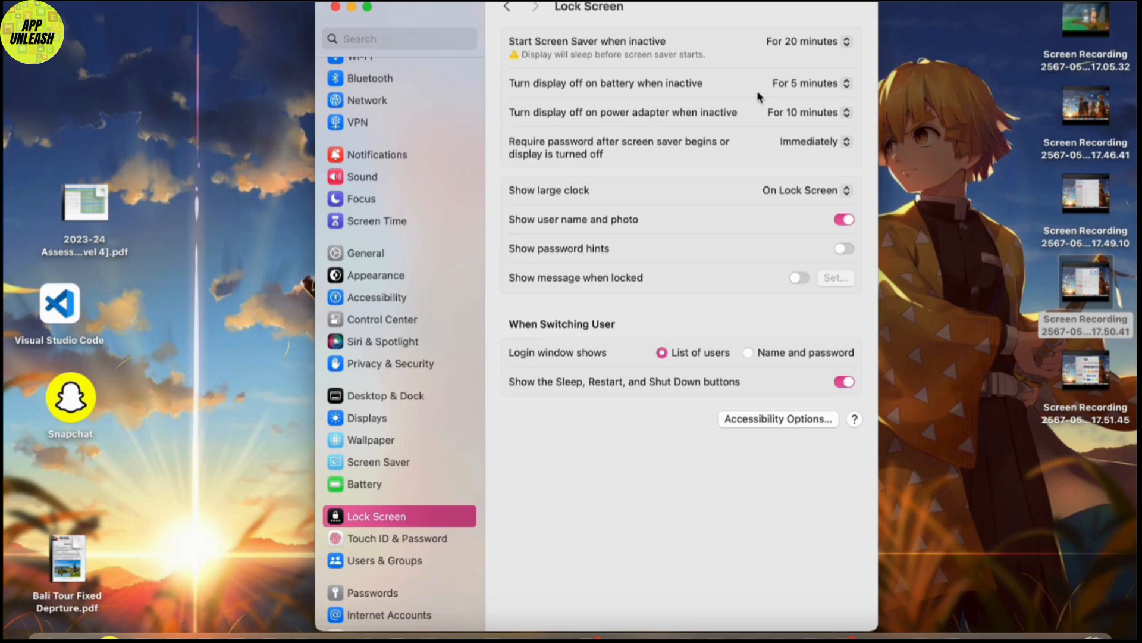
# Check the durations offered for turning the display off on power adapter when inactive.
pyautogui.click(806, 113)
pyautogui.click(806, 113)
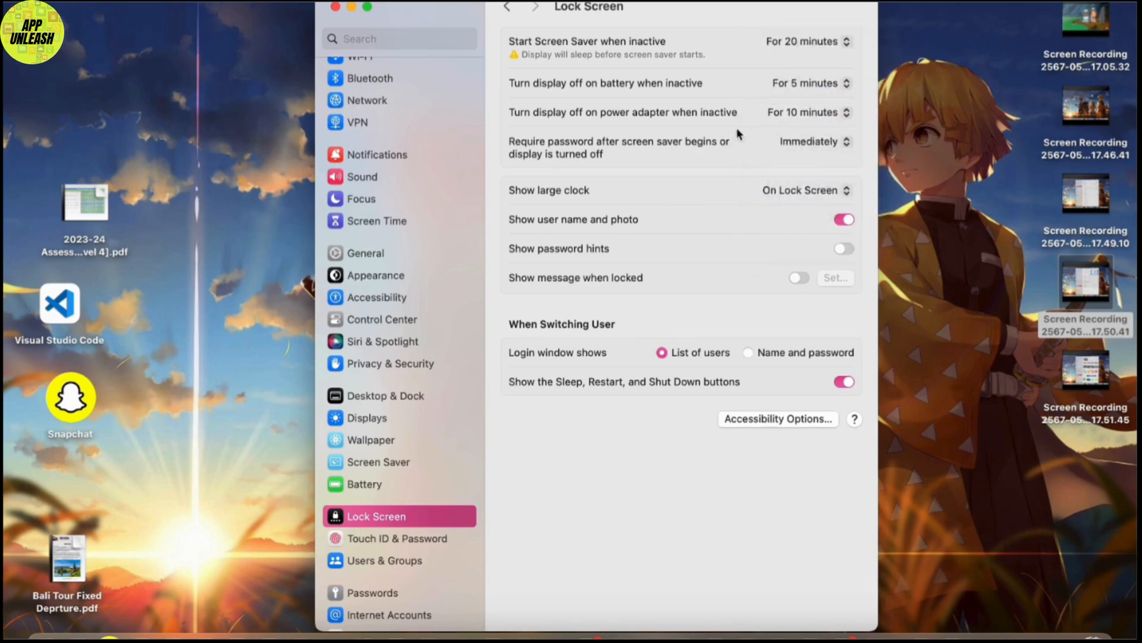
pyautogui.click(779, 114)
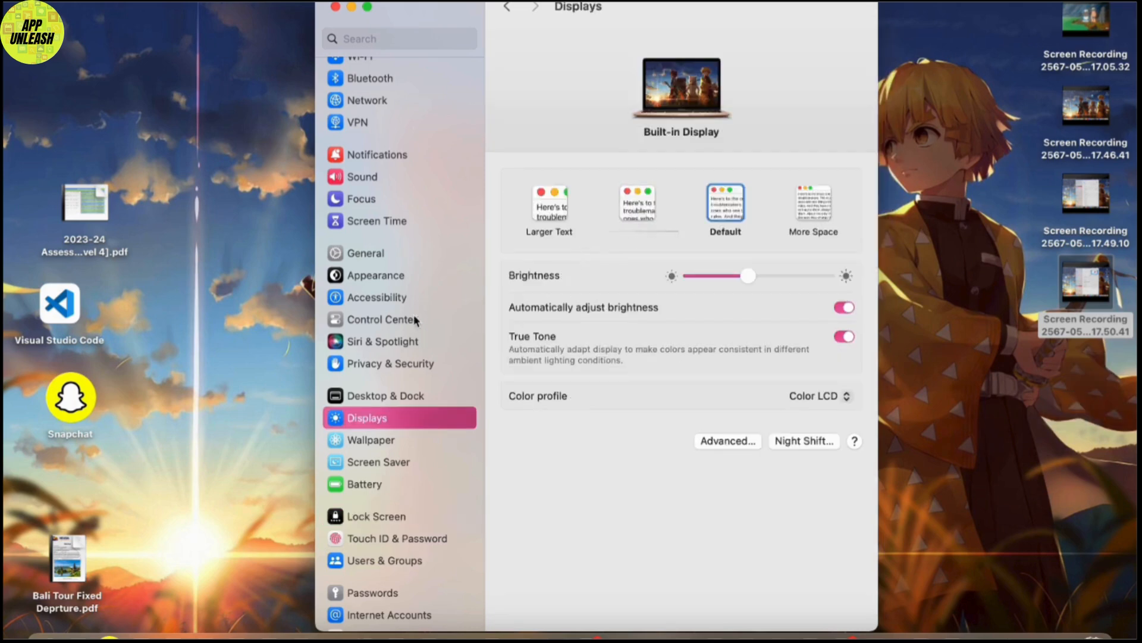
# Open the Wallpaper settings and look through the wallpaper categories down to the solid colors.
pyautogui.click(390, 437)
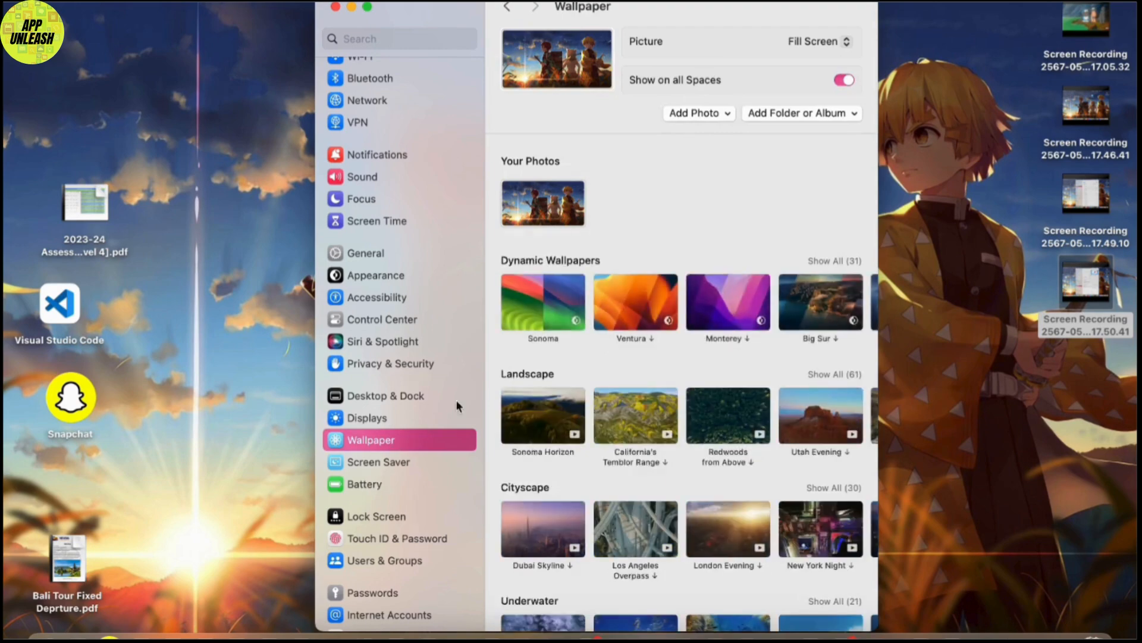
pyautogui.scroll(-5, 581, 374)
pyautogui.scroll(-5, 581, 374)
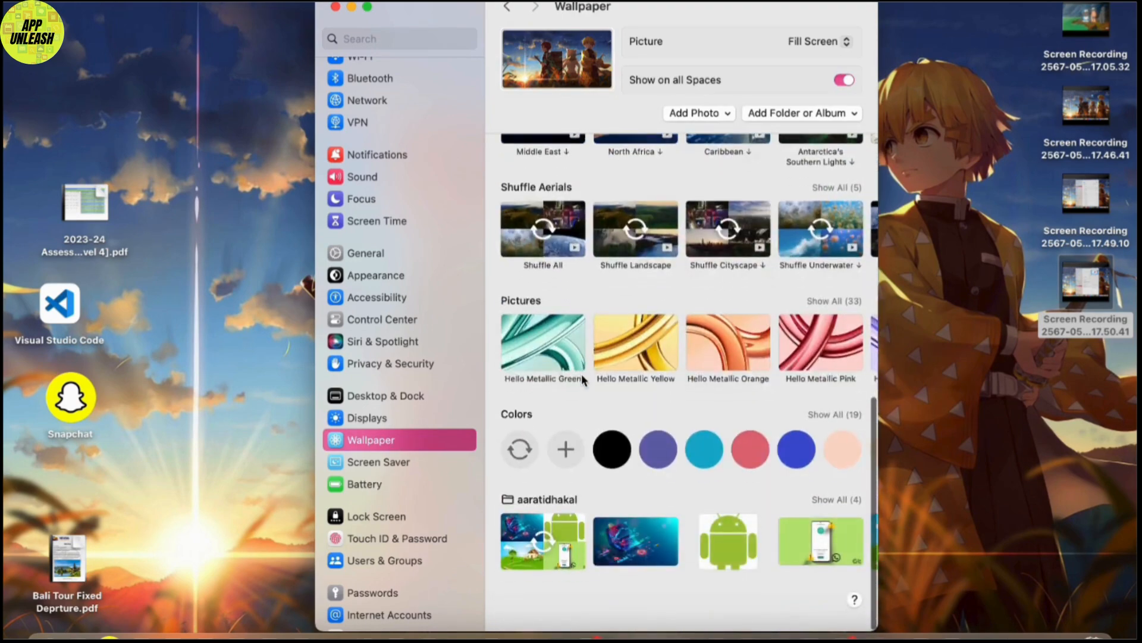
pyautogui.scroll(1, 583, 392)
pyautogui.hscroll(3, 651, 458)
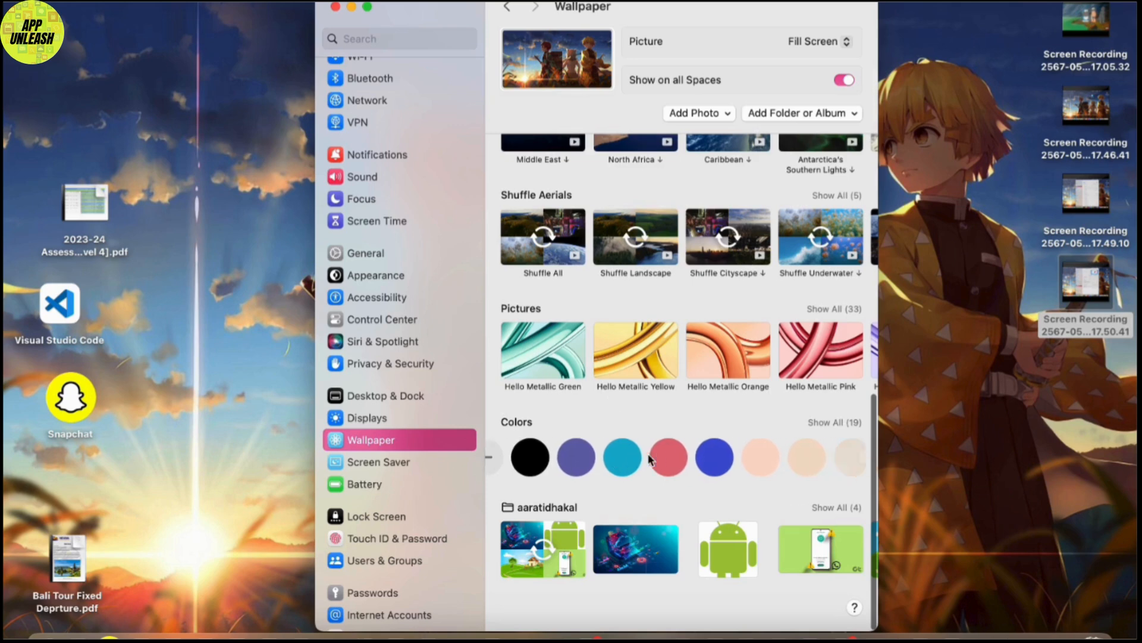
# Try solid colors as the desktop wallpaper, switching between Gold 2 and Gold.
pyautogui.click(762, 457)
pyautogui.hscroll(3, 763, 457)
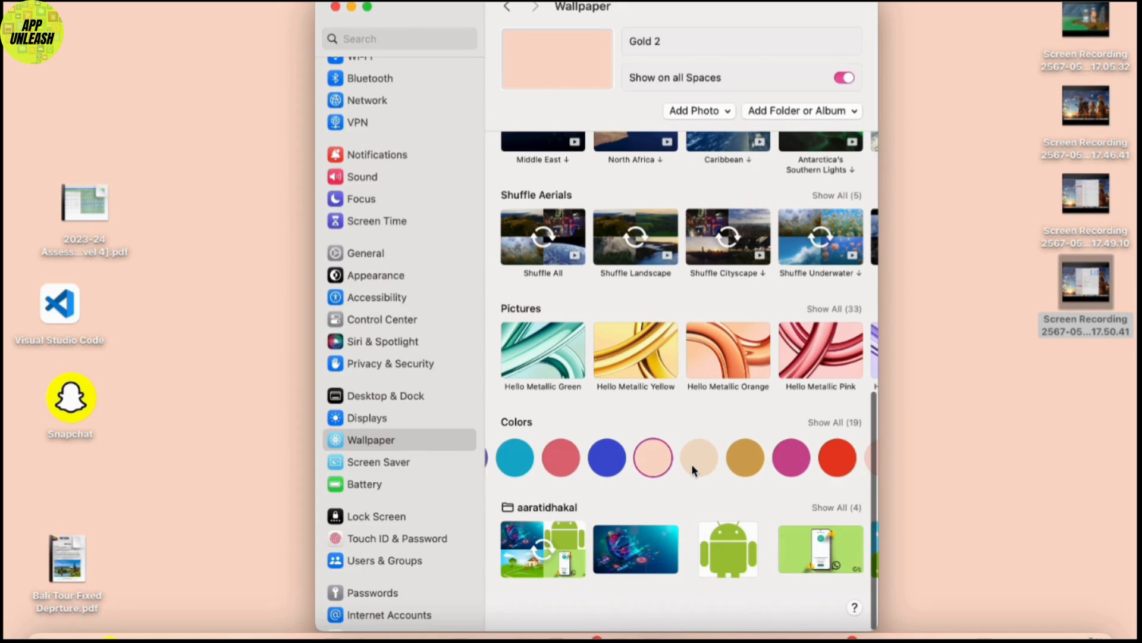
pyautogui.scroll(2, 692, 466)
pyautogui.click(692, 466)
pyautogui.hscroll(2, 741, 487)
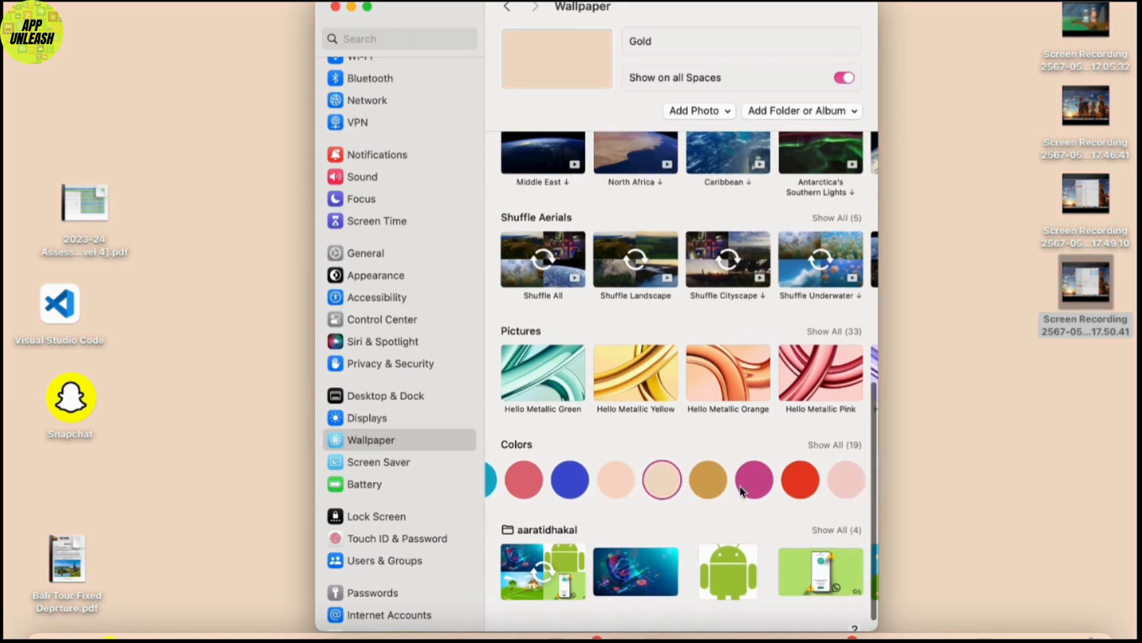
pyautogui.hscroll(3, 740, 487)
pyautogui.click(730, 488)
pyautogui.hscroll(-2, 708, 488)
pyautogui.hscroll(1, 707, 488)
pyautogui.click(597, 486)
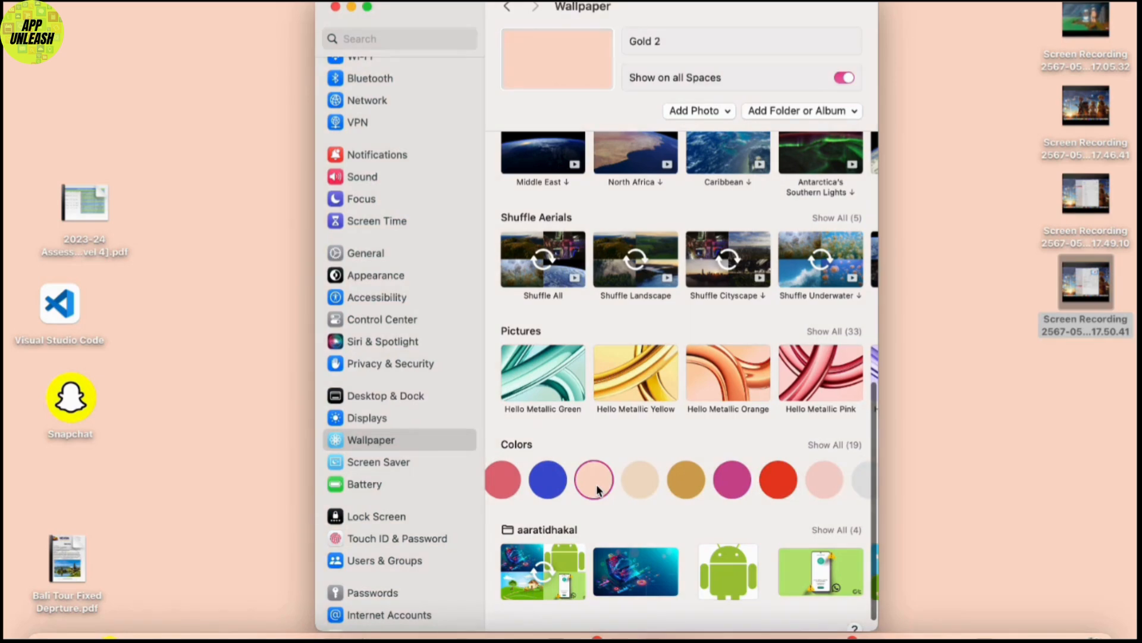
pyautogui.click(635, 489)
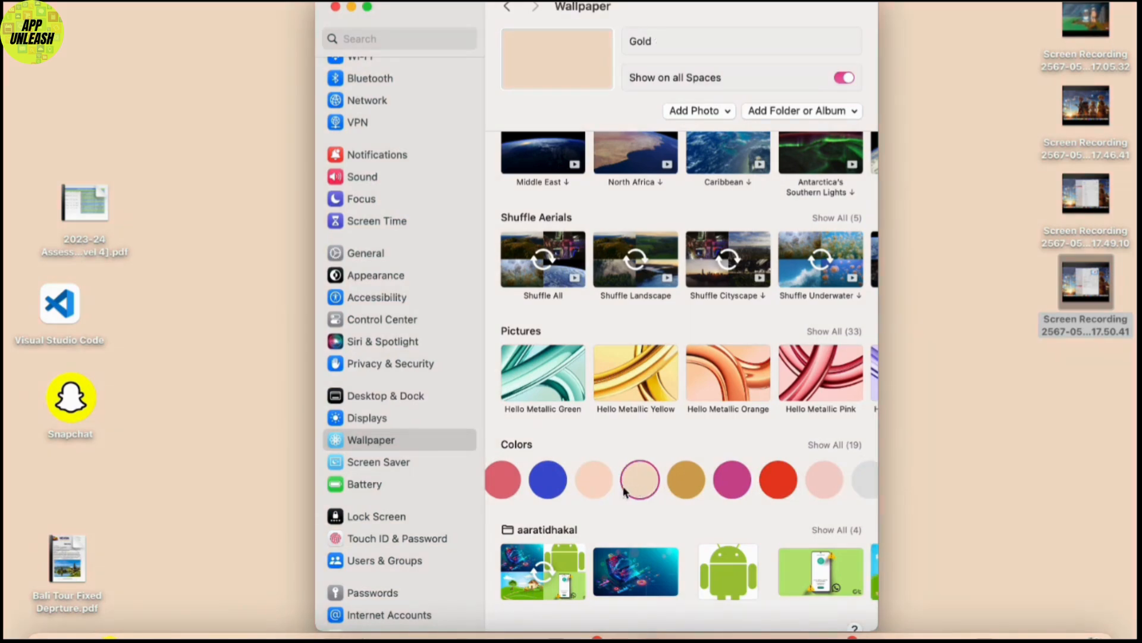
# Set the wallpaper back to the anime picture under Your Photos.
pyautogui.hscroll(-3, 620, 486)
pyautogui.hscroll(-3, 620, 485)
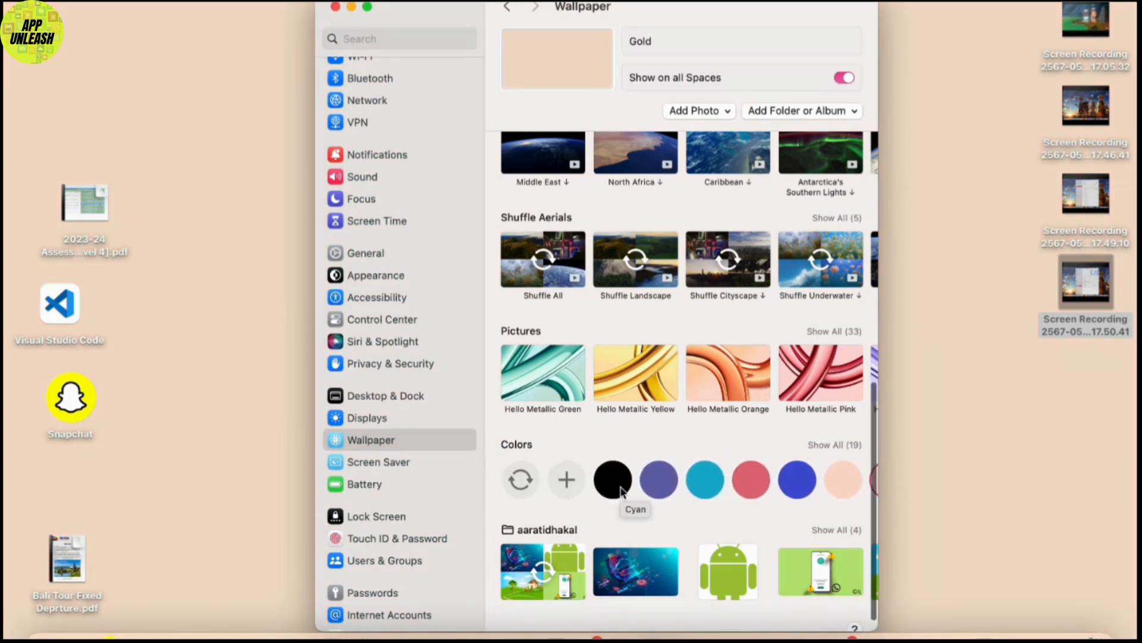
pyautogui.scroll(15, 655, 428)
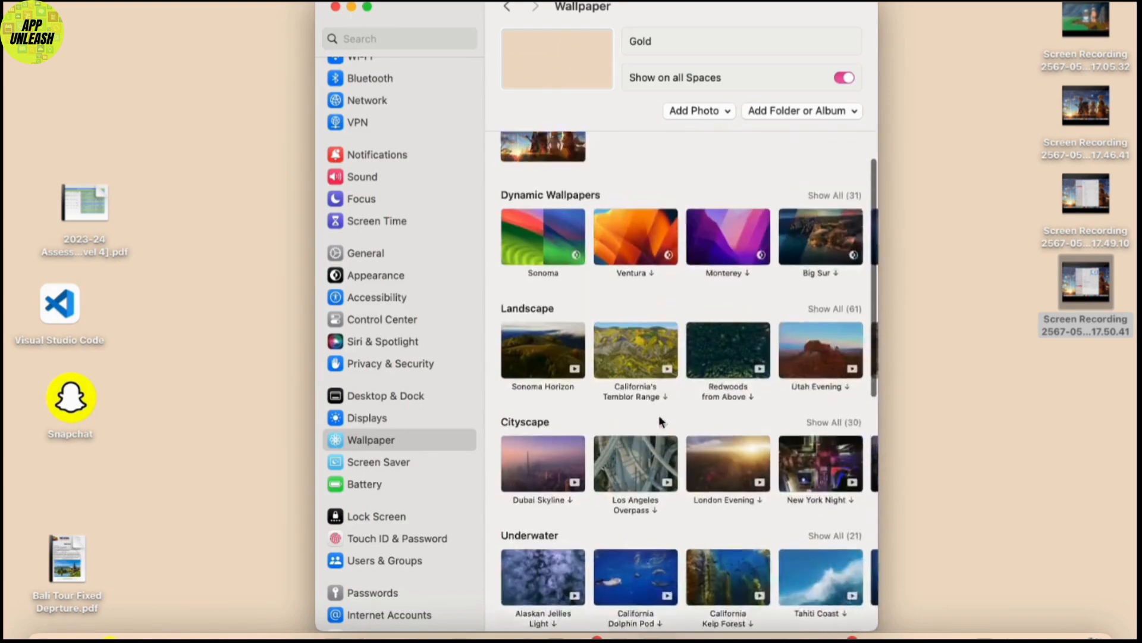
pyautogui.click(562, 192)
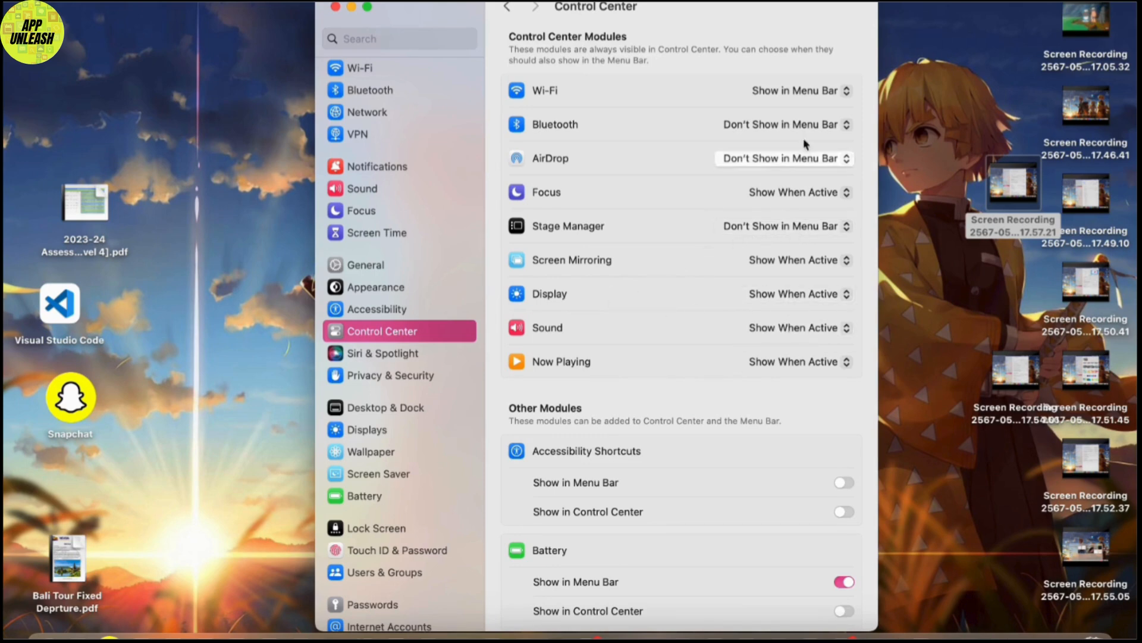
# In the Control Center settings, set Wi-Fi to Don't Show in Menu Bar and open the menu bar options for Bluetooth.
pyautogui.click(787, 91)
pyautogui.click(791, 109)
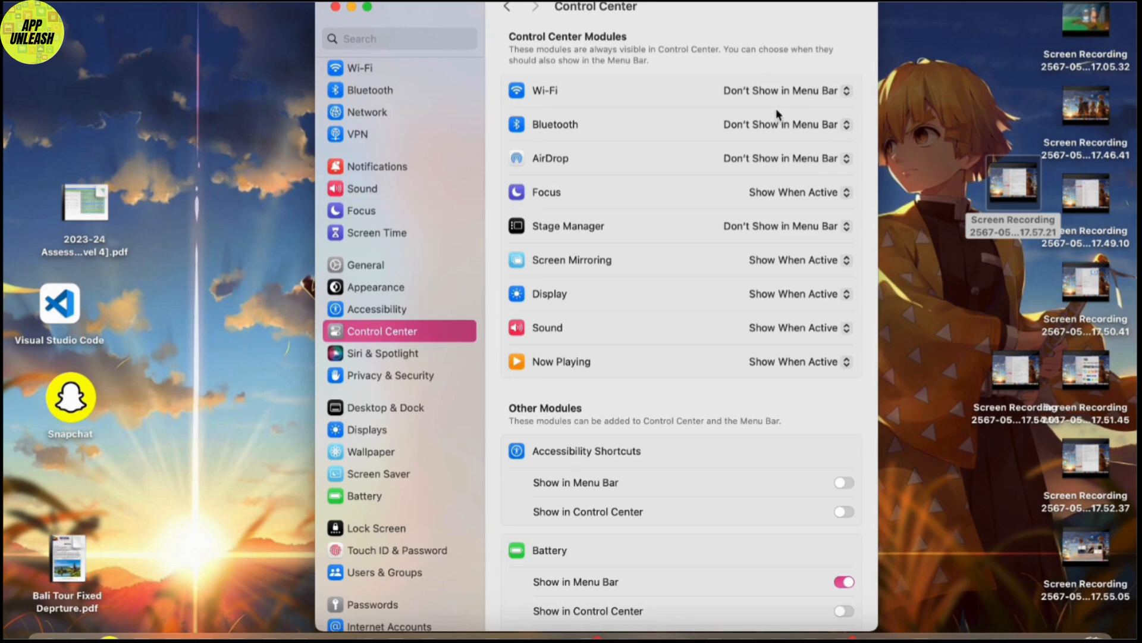
pyautogui.click(783, 123)
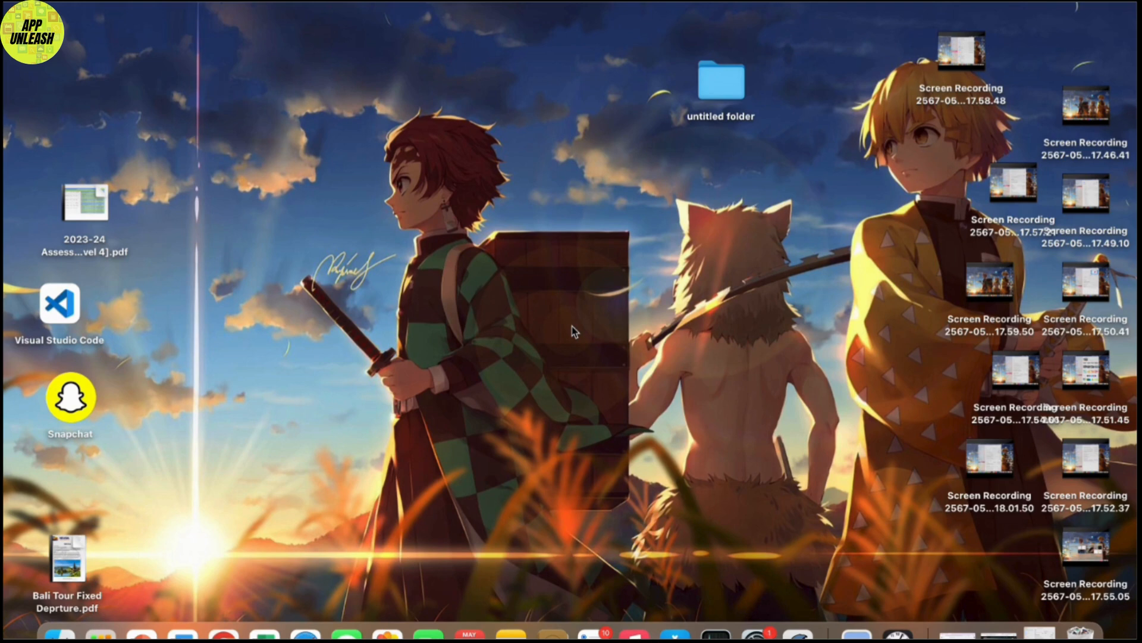
# Group the desktop items with Stacks, switching the grouping on, off and on again.
pyautogui.rightClick(732, 241)
pyautogui.click(777, 333)
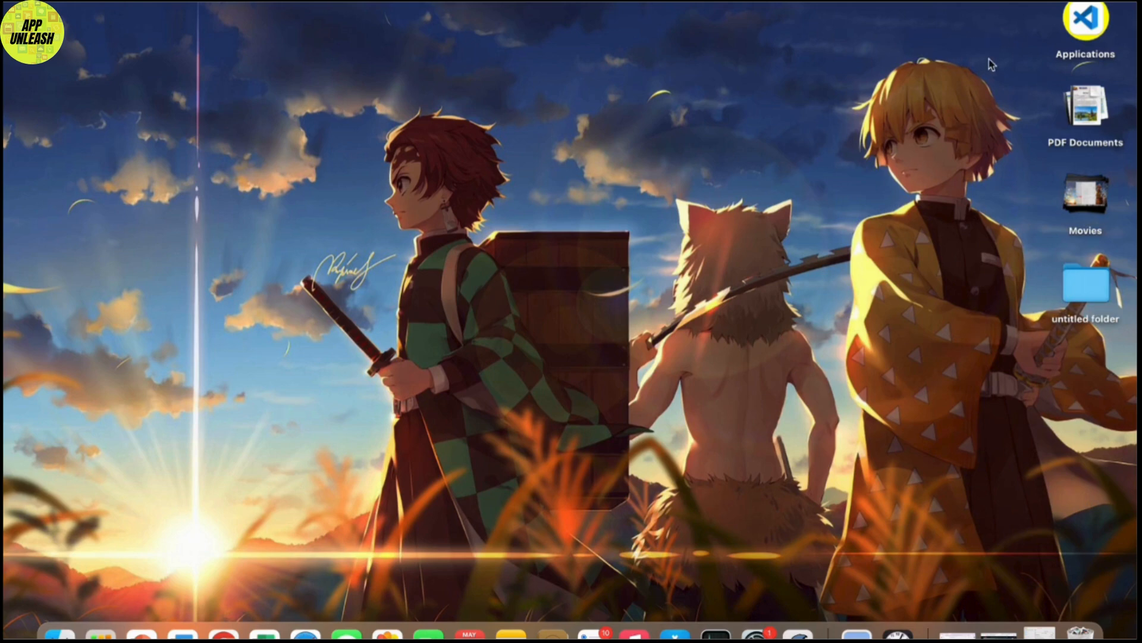
pyautogui.rightClick(812, 104)
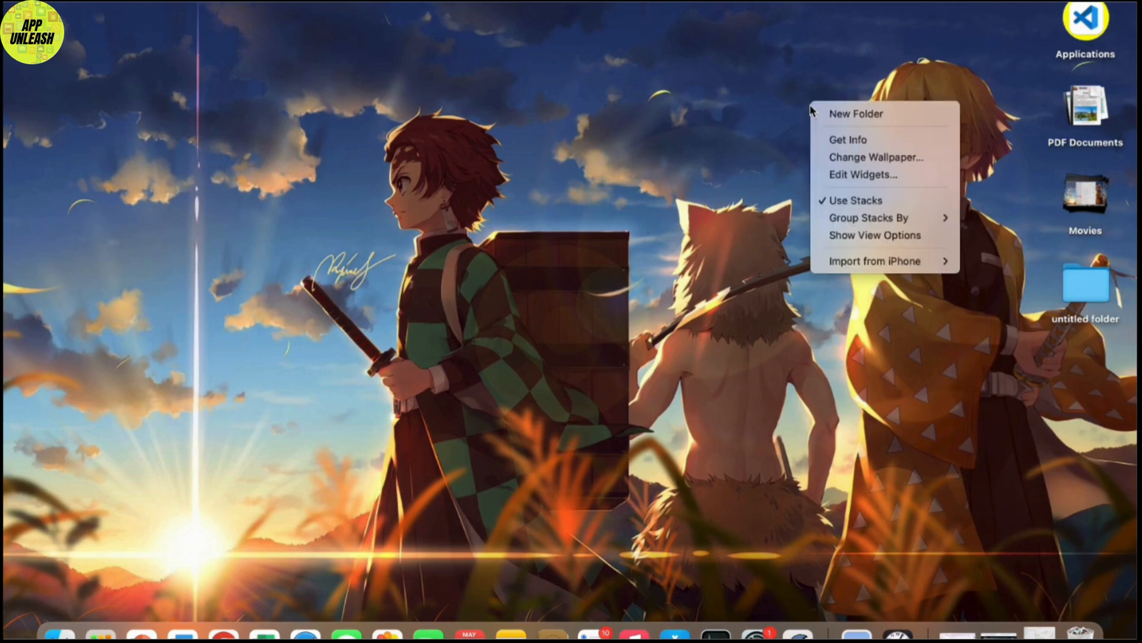
pyautogui.click(833, 200)
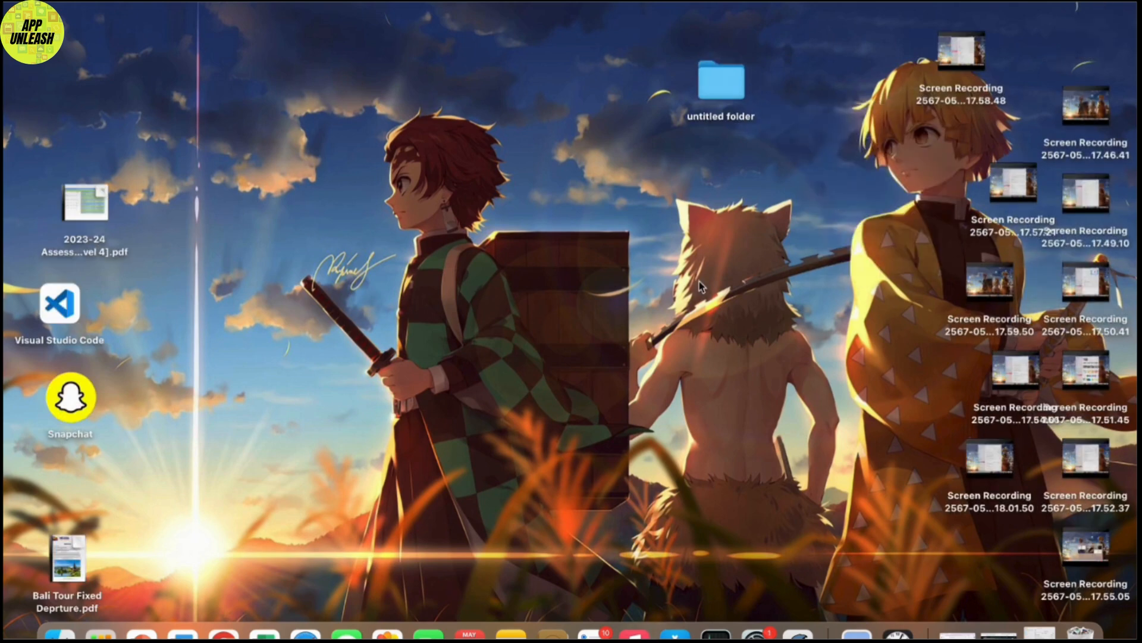
pyautogui.rightClick(788, 249)
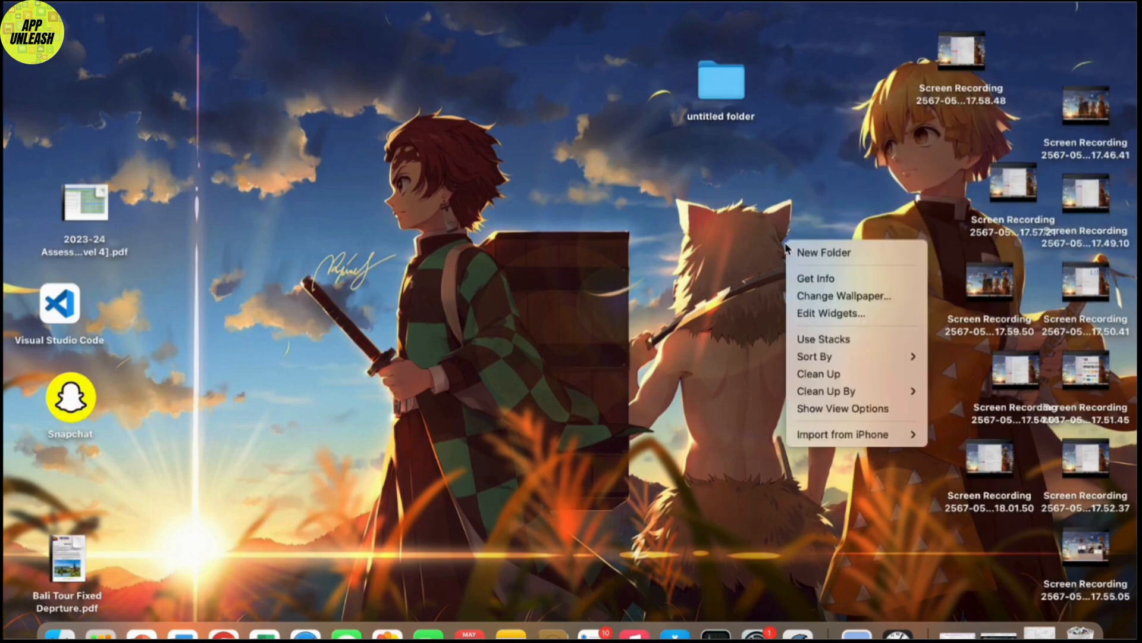
pyautogui.click(817, 343)
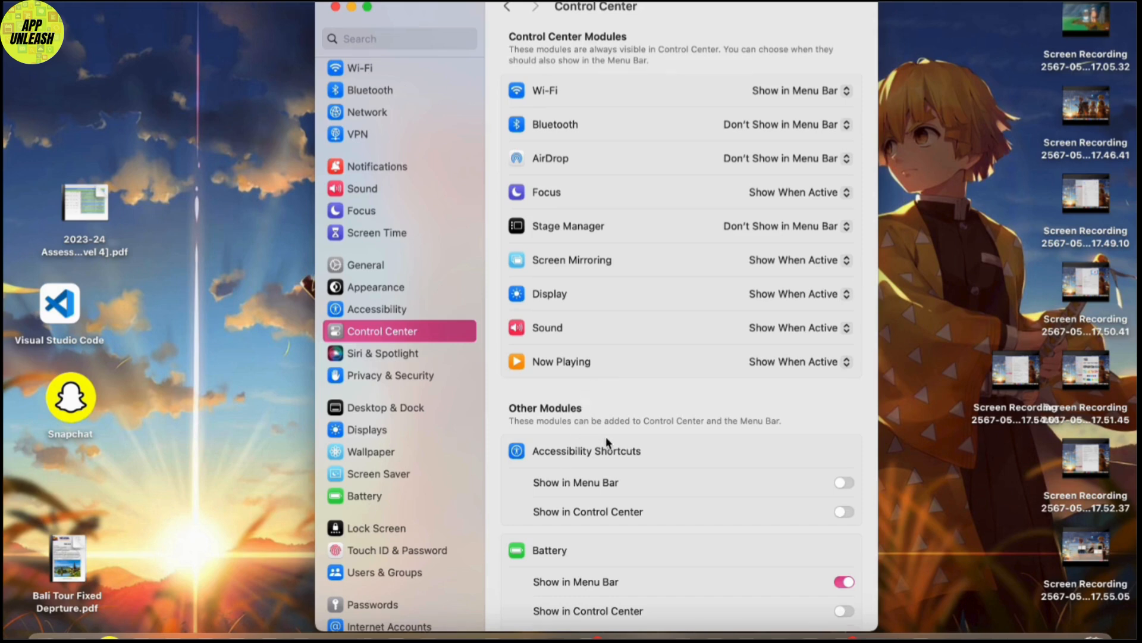
# Turn on Show Percentage for the Battery module in the Control Center settings.
pyautogui.scroll(-5, 606, 436)
pyautogui.scroll(-3, 607, 440)
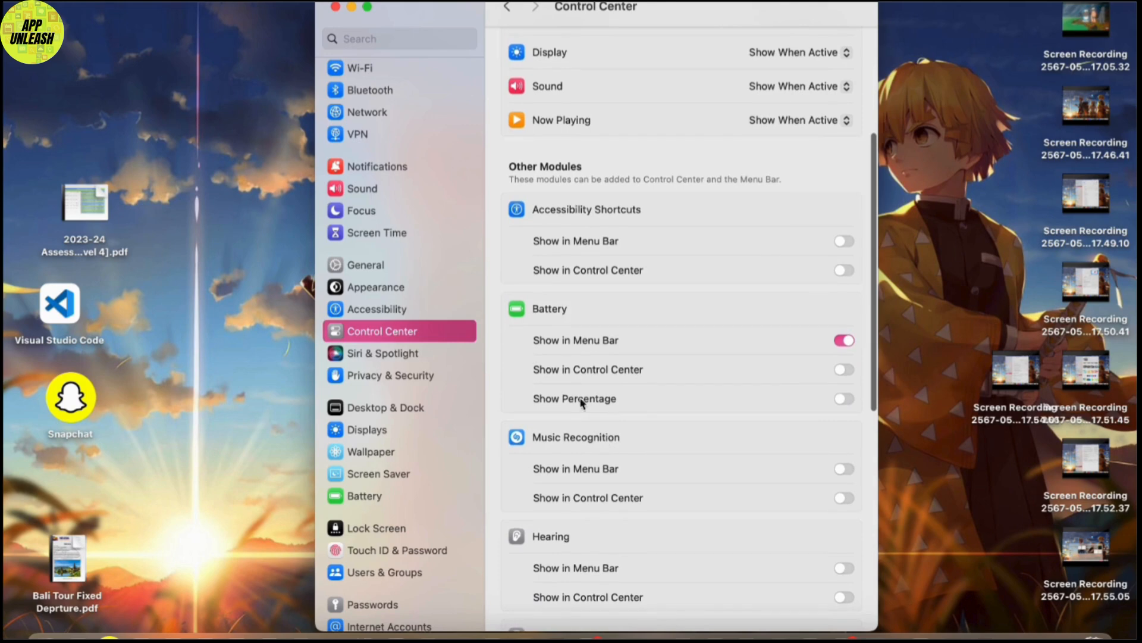
pyautogui.click(844, 399)
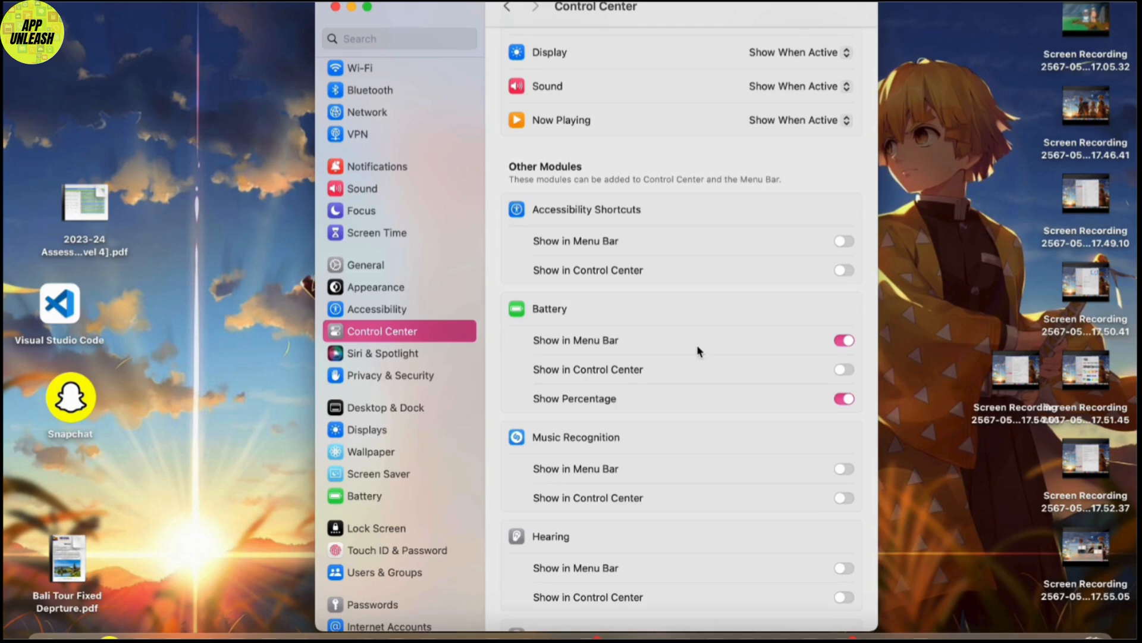
pyautogui.scroll(-1, 679, 483)
pyautogui.scroll(2, 681, 487)
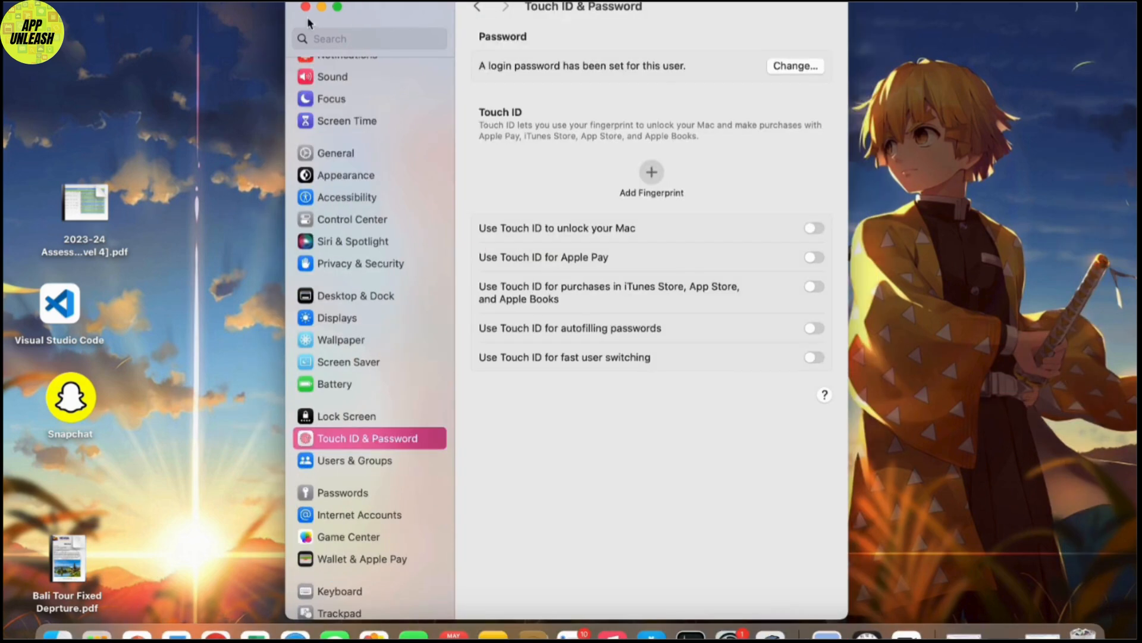
# Try to turn on using Touch ID to unlock the Mac, and cancel the fingerprint setup.
pyautogui.scroll(5, 330, 194)
pyautogui.scroll(-3, 378, 282)
pyautogui.scroll(3, 378, 284)
pyautogui.scroll(-5, 377, 286)
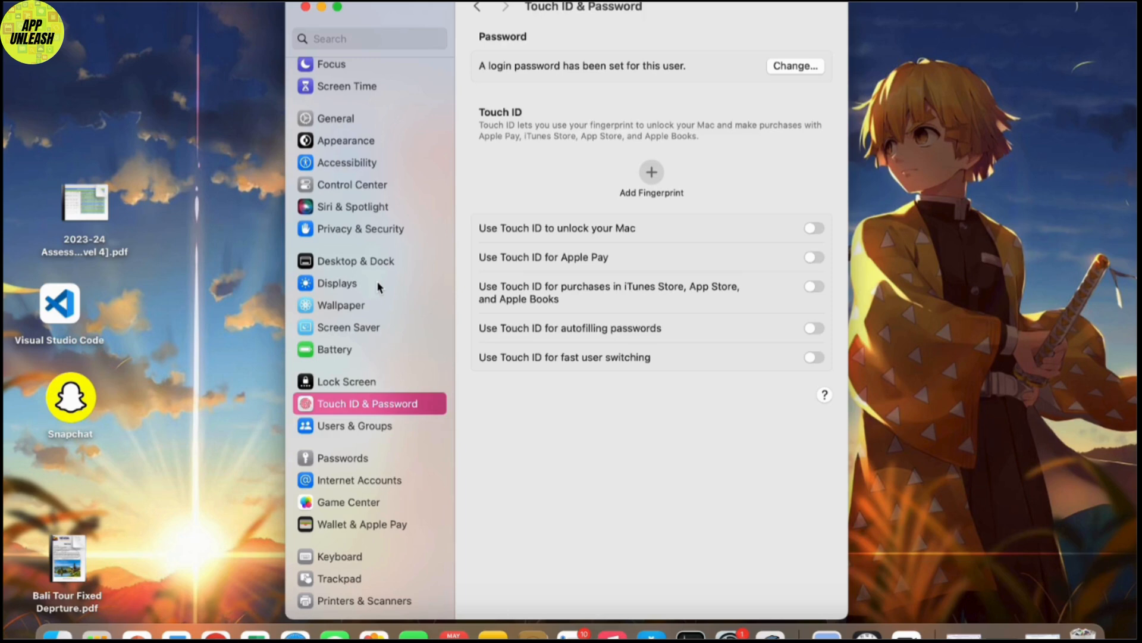
pyautogui.click(816, 229)
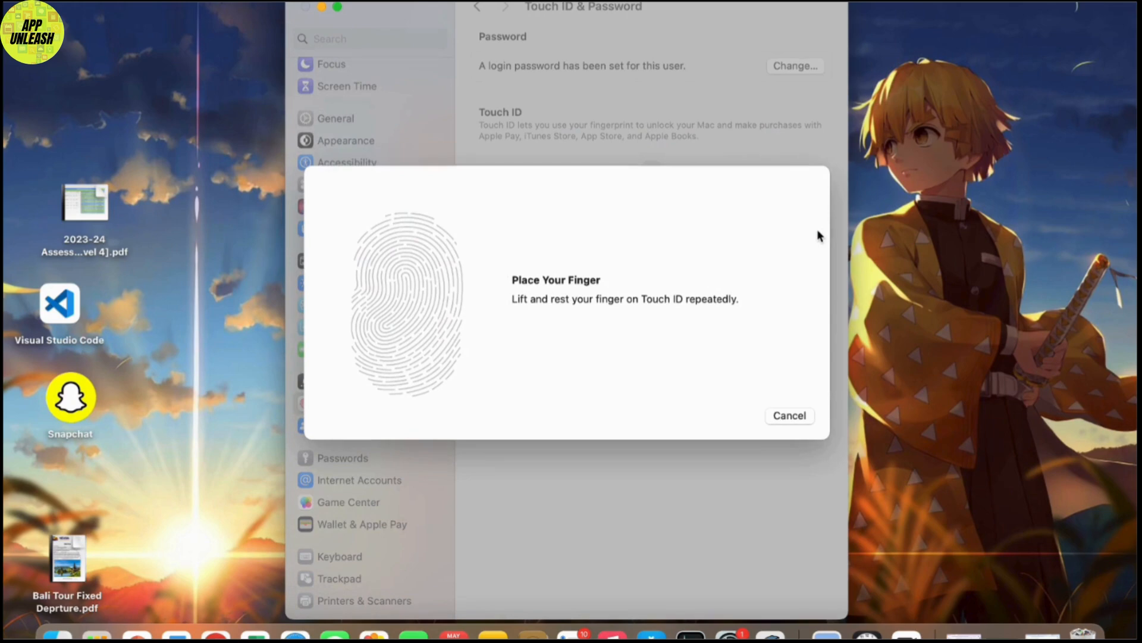
pyautogui.click(789, 414)
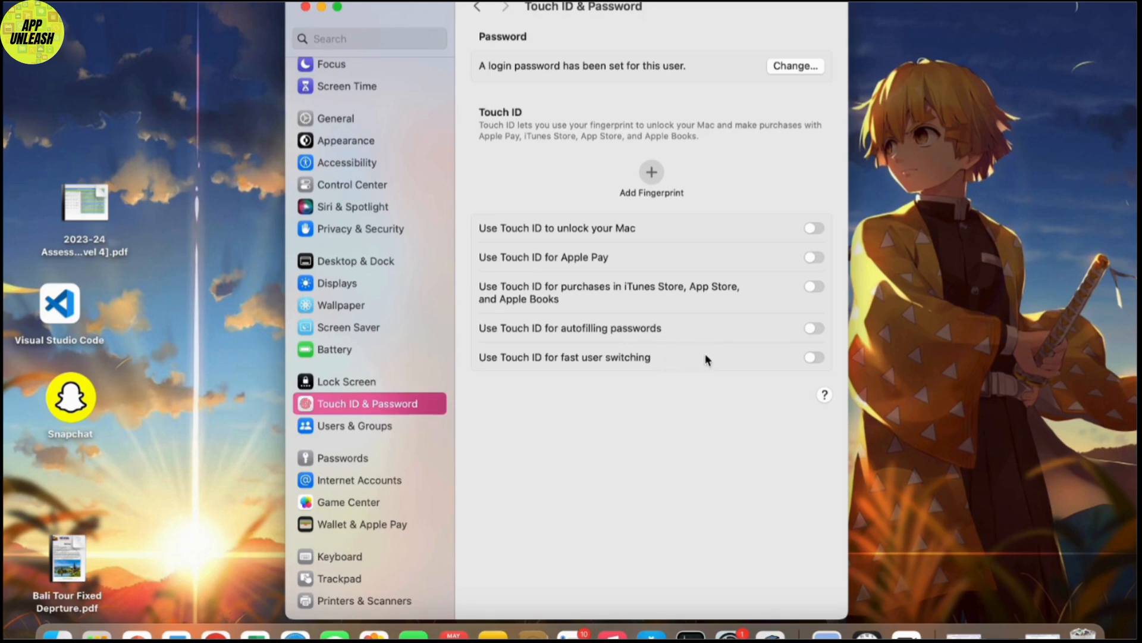
# Enroll a fingerprint for Touch ID and start adding another one.
pyautogui.click(652, 172)
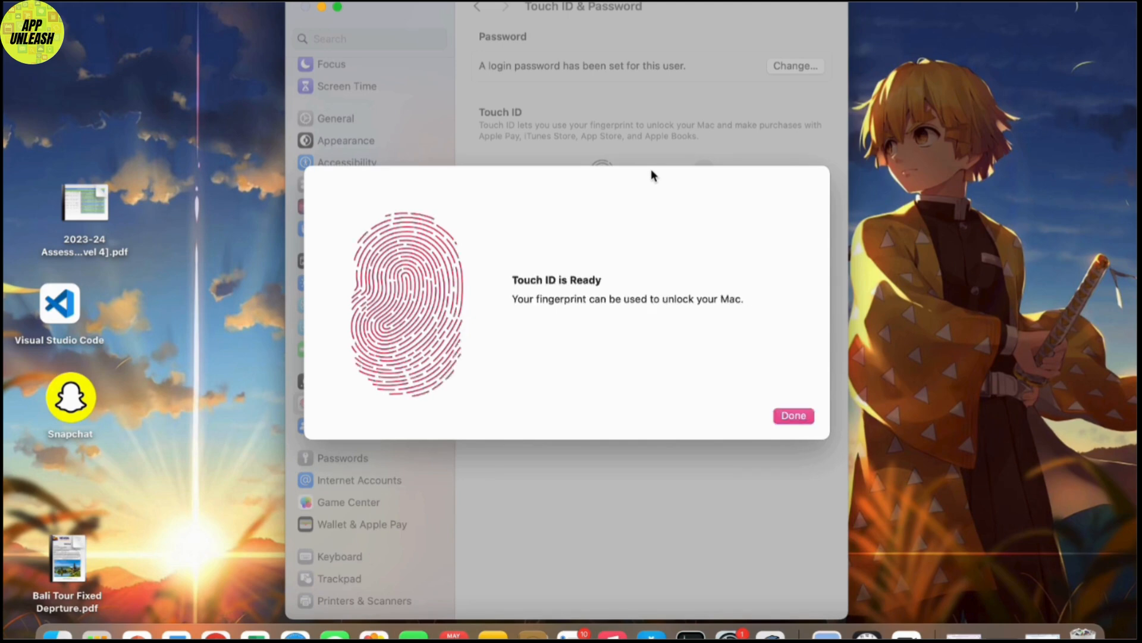
pyautogui.click(792, 416)
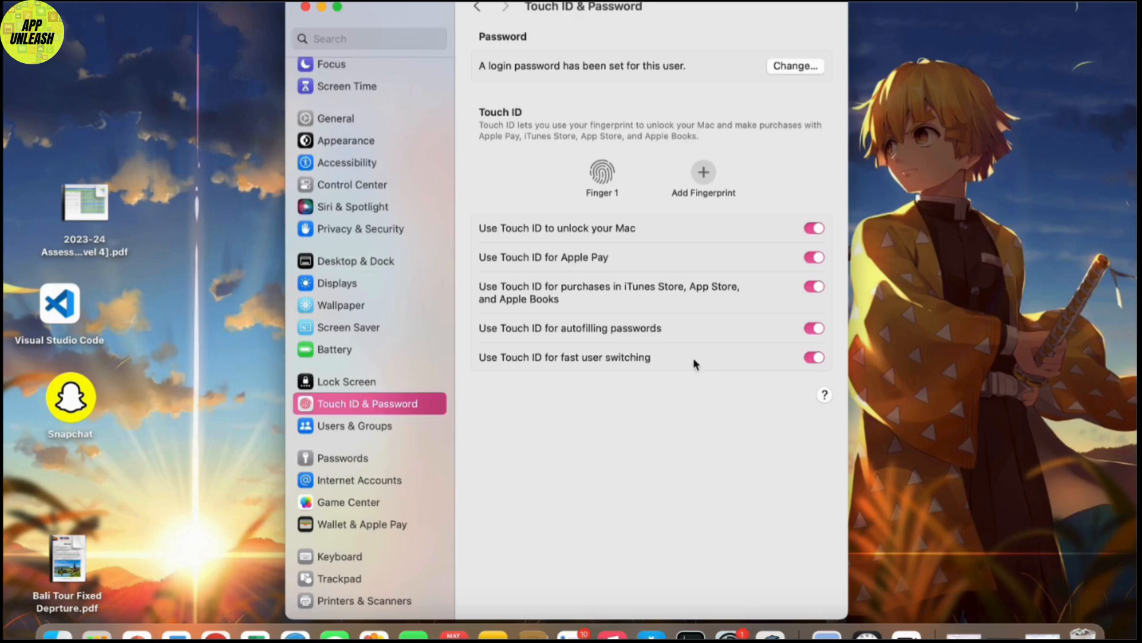
pyautogui.click(702, 174)
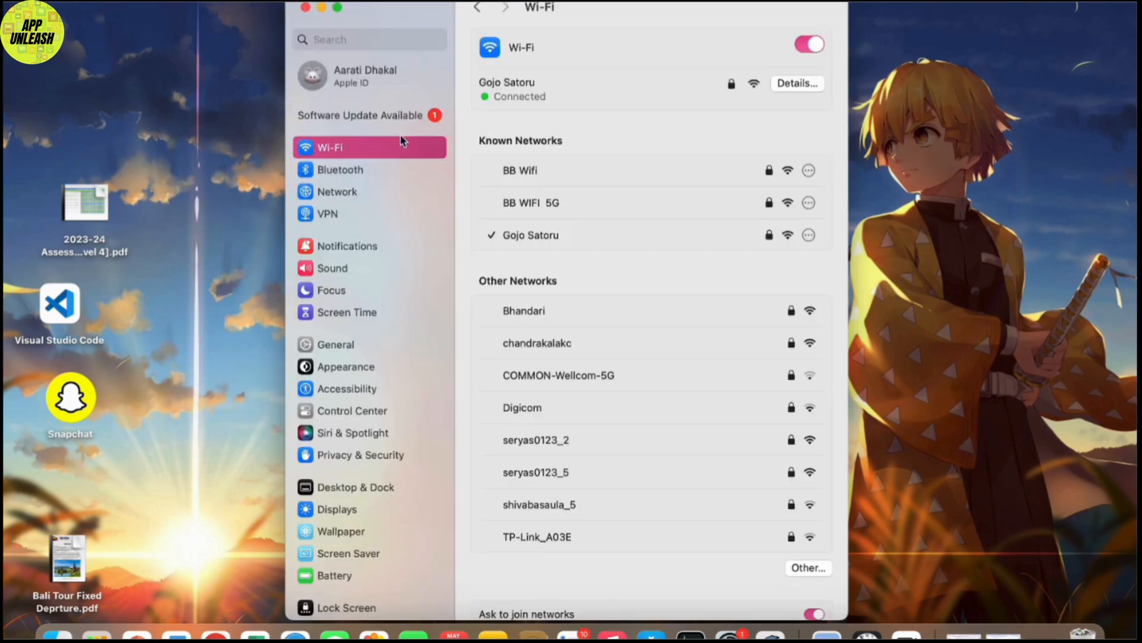
# Check the available software update and open the Apple ID account settings.
pyautogui.click(400, 117)
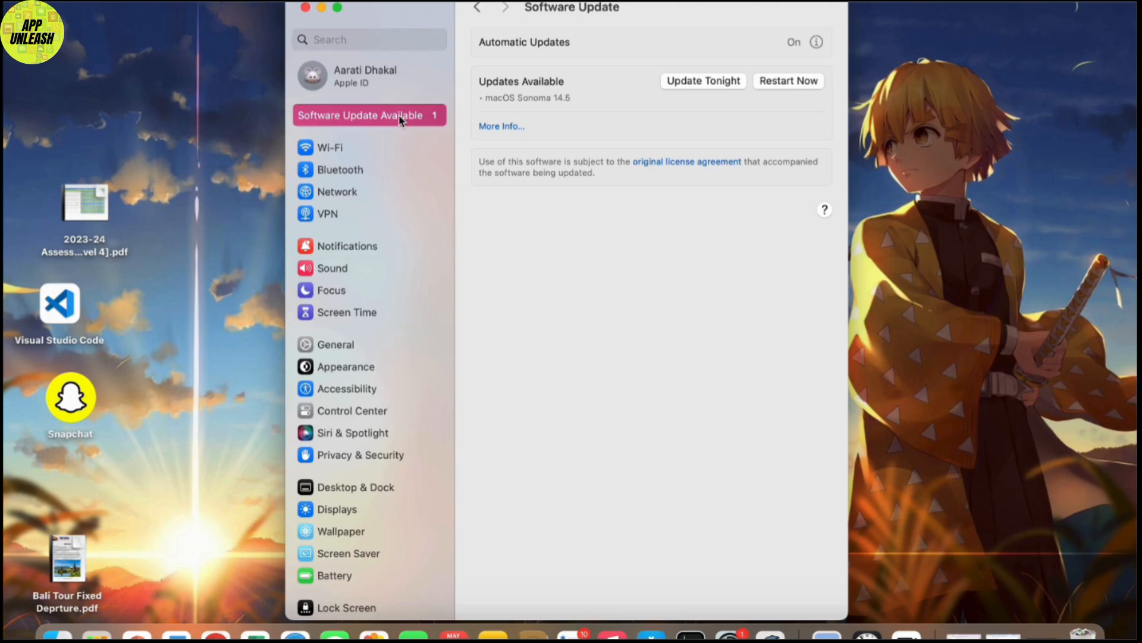
pyautogui.click(380, 85)
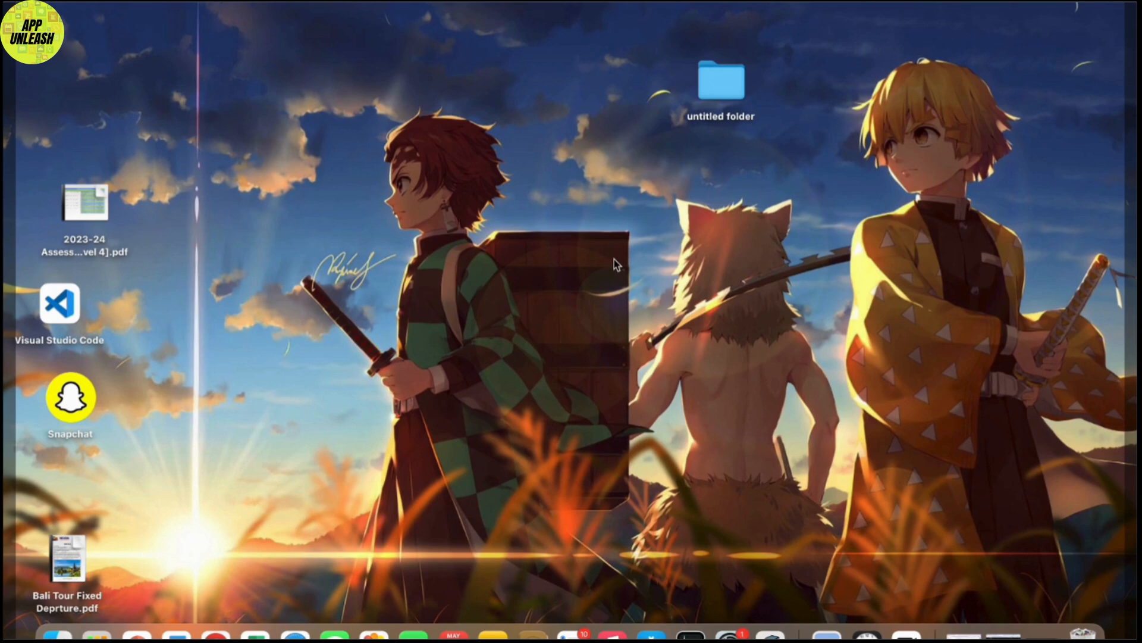
# Capture most of the desktop as a screenshot, open it with the Markup tools and move its window higher.
pyautogui.moveTo(257, 74); pyautogui.dragTo(1036, 526)
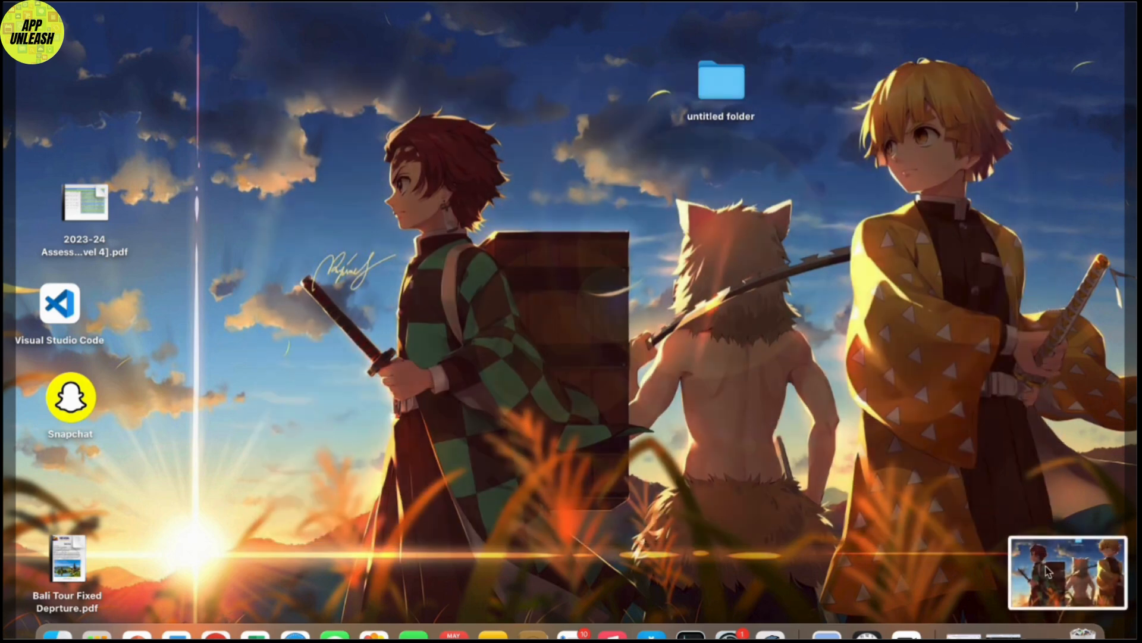
pyautogui.click(1048, 572)
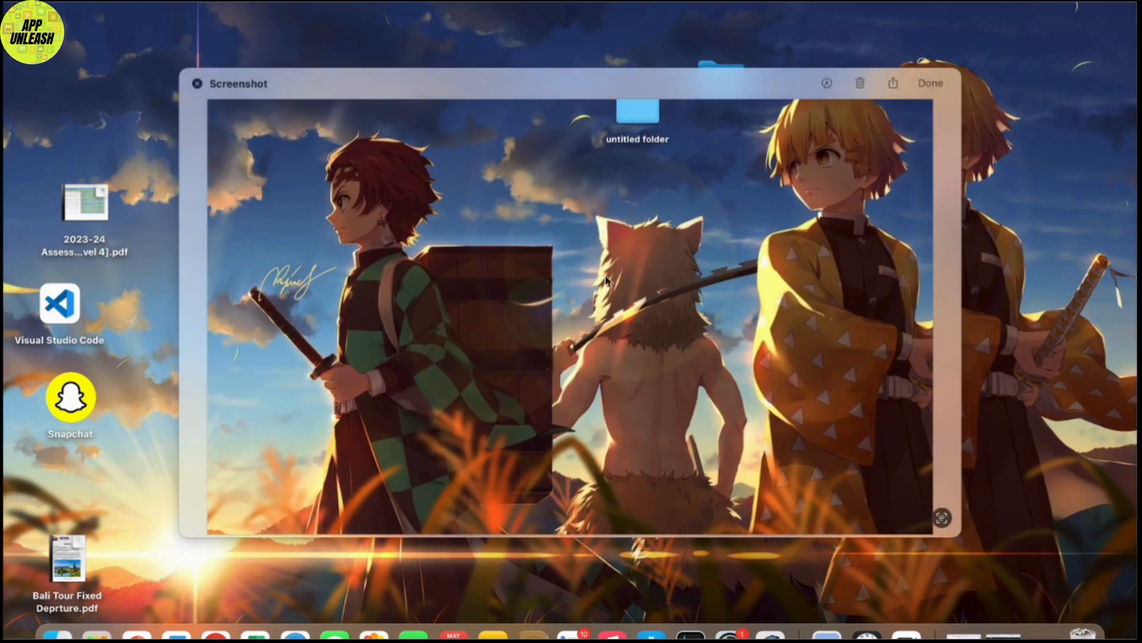
pyautogui.click(827, 84)
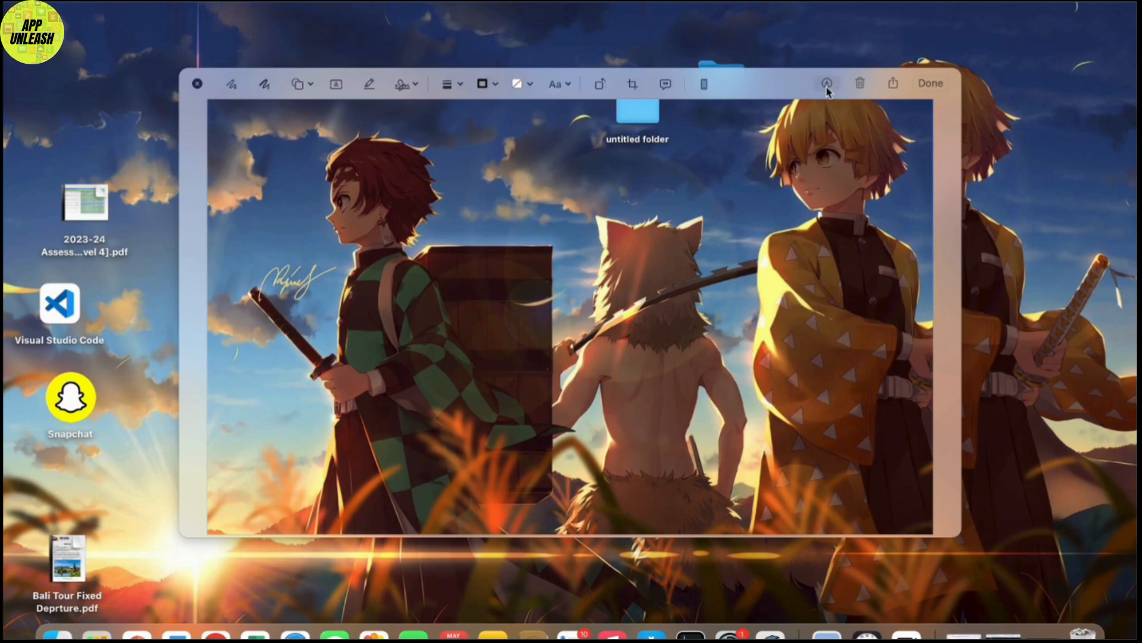
pyautogui.click(372, 89)
pyautogui.moveTo(387, 170); pyautogui.dragTo(387, 121)
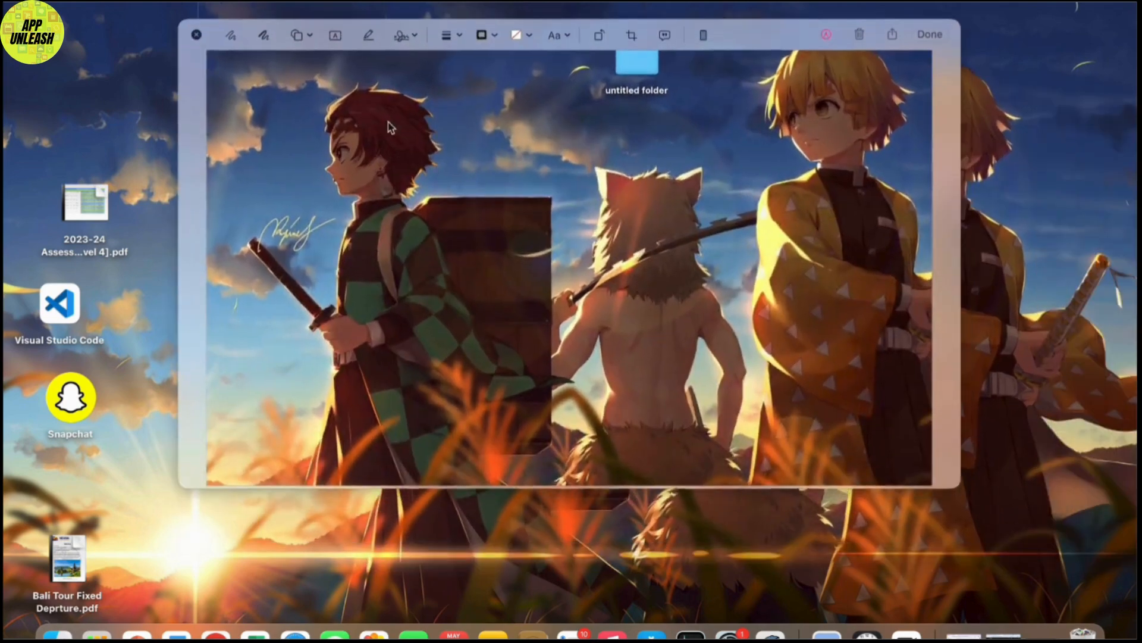
# Add a rectangle to the screenshot and resize it to frame the red-haired character, including his sword and box.
pyautogui.click(298, 34)
pyautogui.click(287, 88)
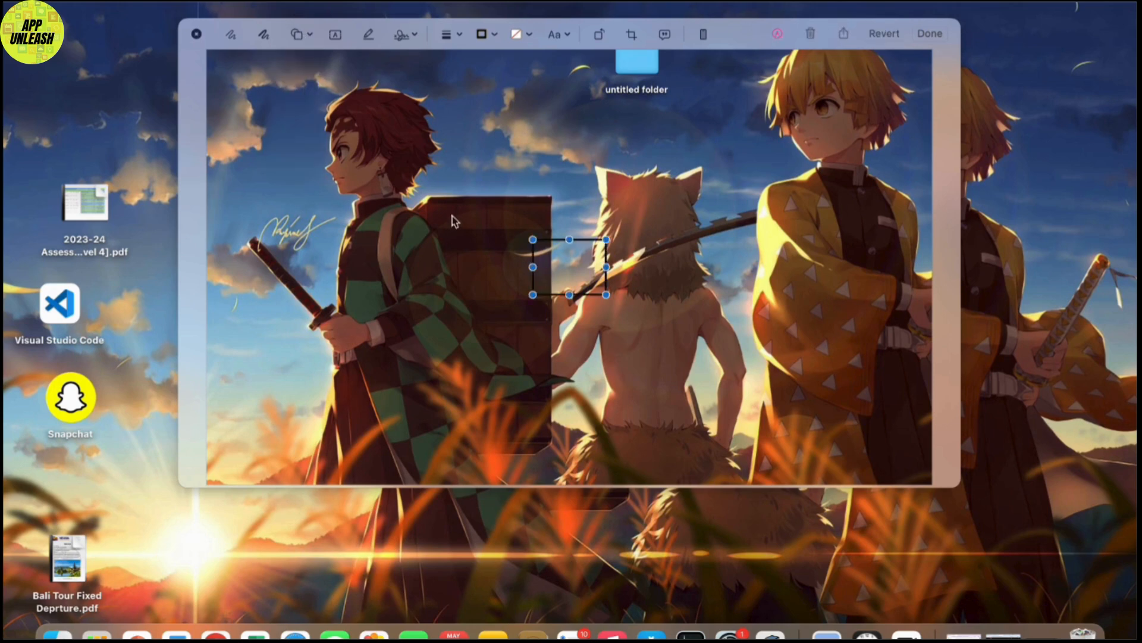
pyautogui.moveTo(533, 268); pyautogui.dragTo(313, 268)
pyautogui.moveTo(446, 241); pyautogui.dragTo(457, 76)
pyautogui.moveTo(610, 185); pyautogui.dragTo(556, 185)
pyautogui.moveTo(426, 300); pyautogui.dragTo(435, 473)
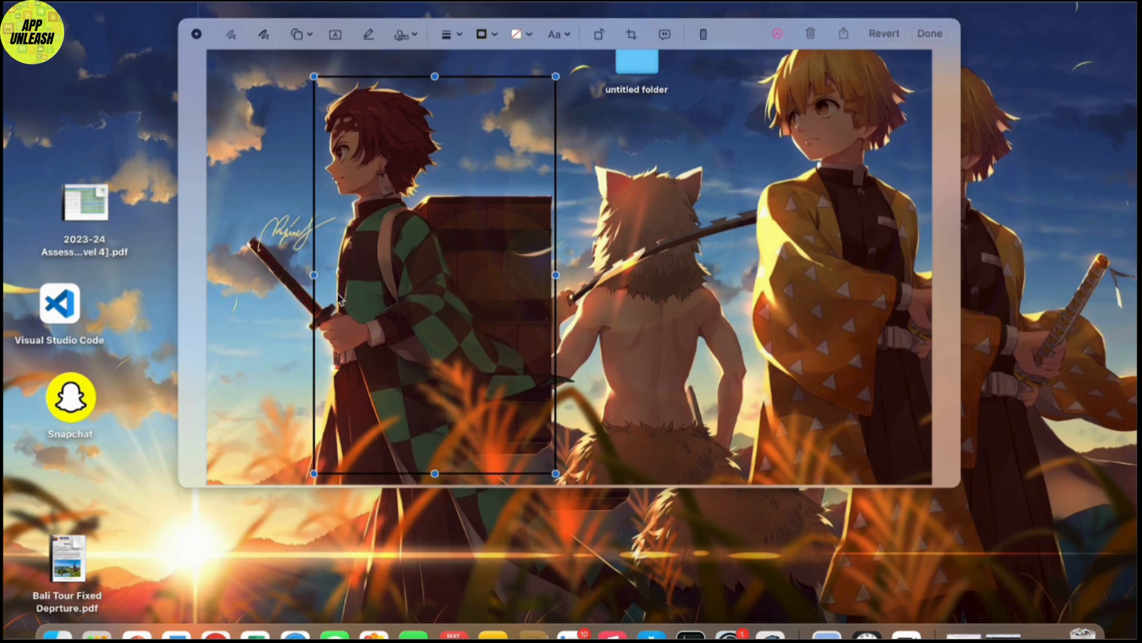
pyautogui.moveTo(314, 275); pyautogui.dragTo(237, 270)
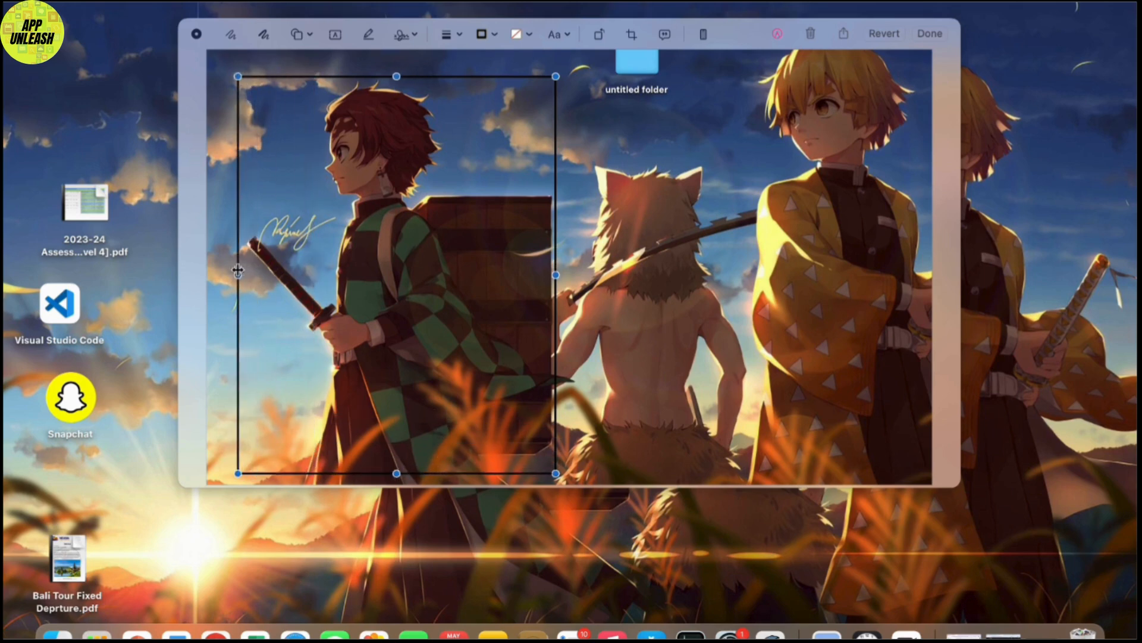
# Finish the markup to save the framed screenshot, then reopen it from the desktop and move its window toward the middle.
pyautogui.click(726, 164)
pyautogui.click(931, 34)
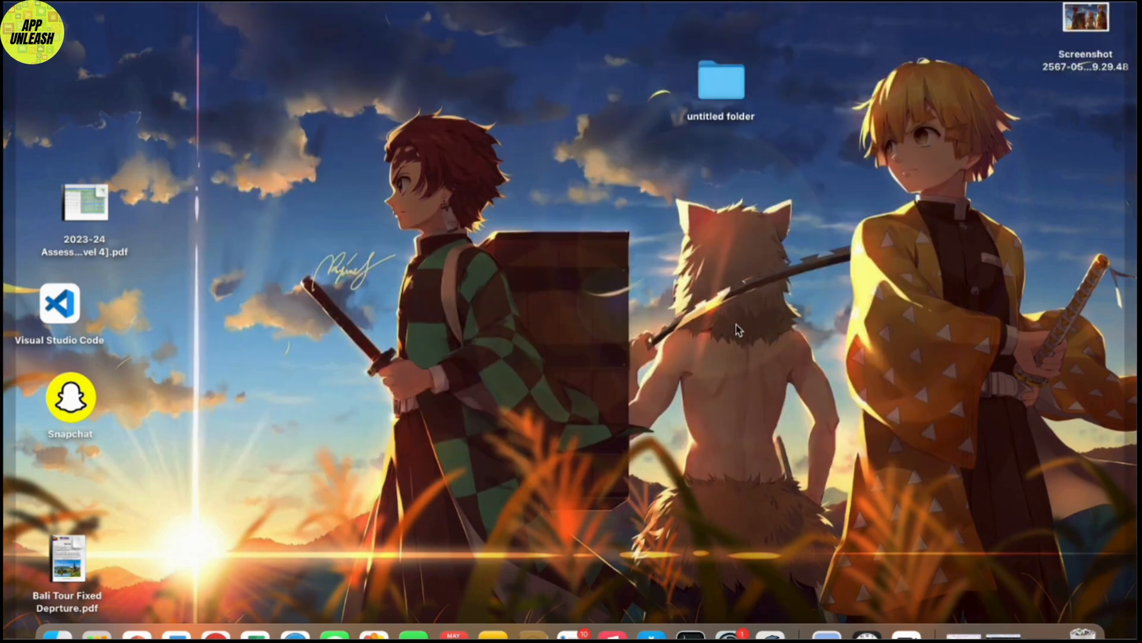
pyautogui.doubleClick(1086, 24)
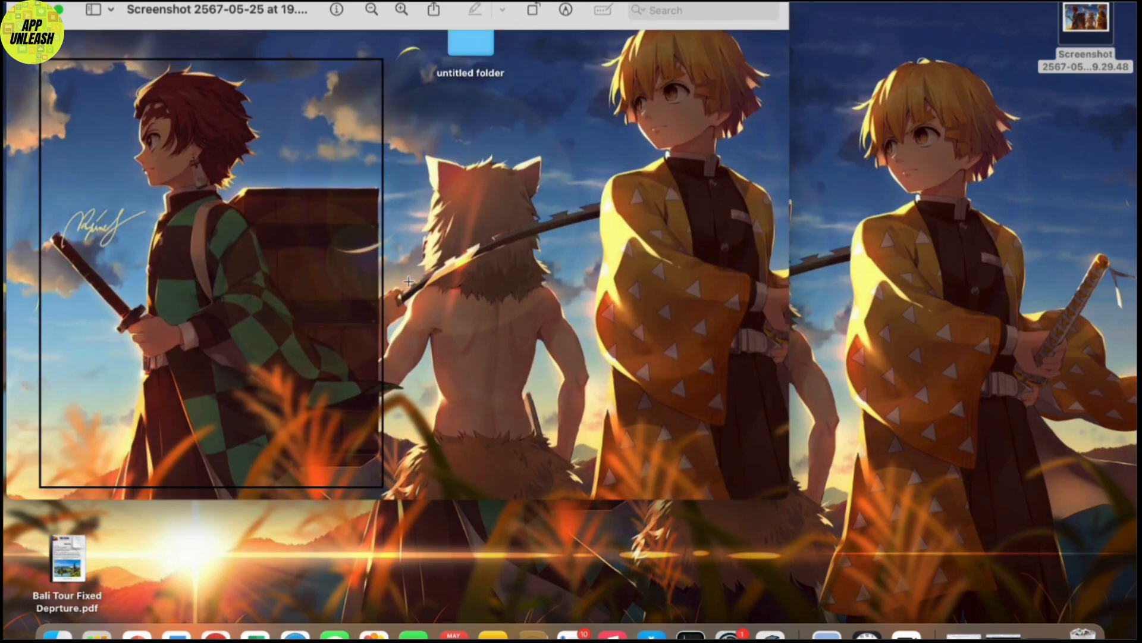
pyautogui.moveTo(616, 5); pyautogui.dragTo(777, 2)
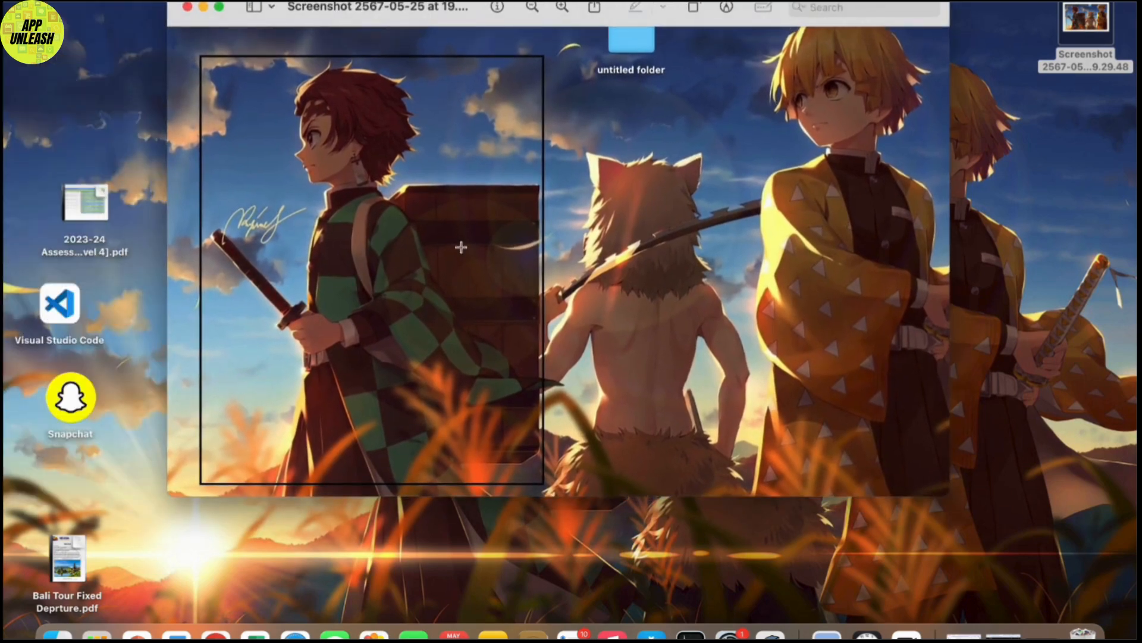
# Show the Markup tools, select a rectangular area between the boar-masked and blond characters, and slightly raise the exposure in Adjust Color.
pyautogui.click(726, 7)
pyautogui.moveTo(668, 141); pyautogui.dragTo(837, 359)
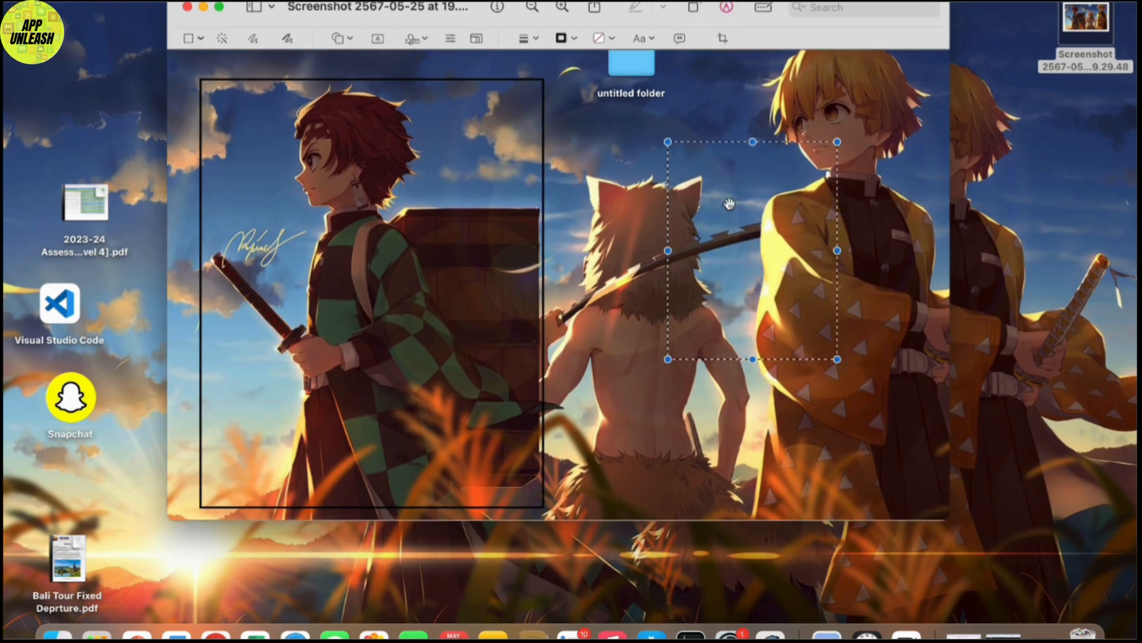
pyautogui.click(451, 39)
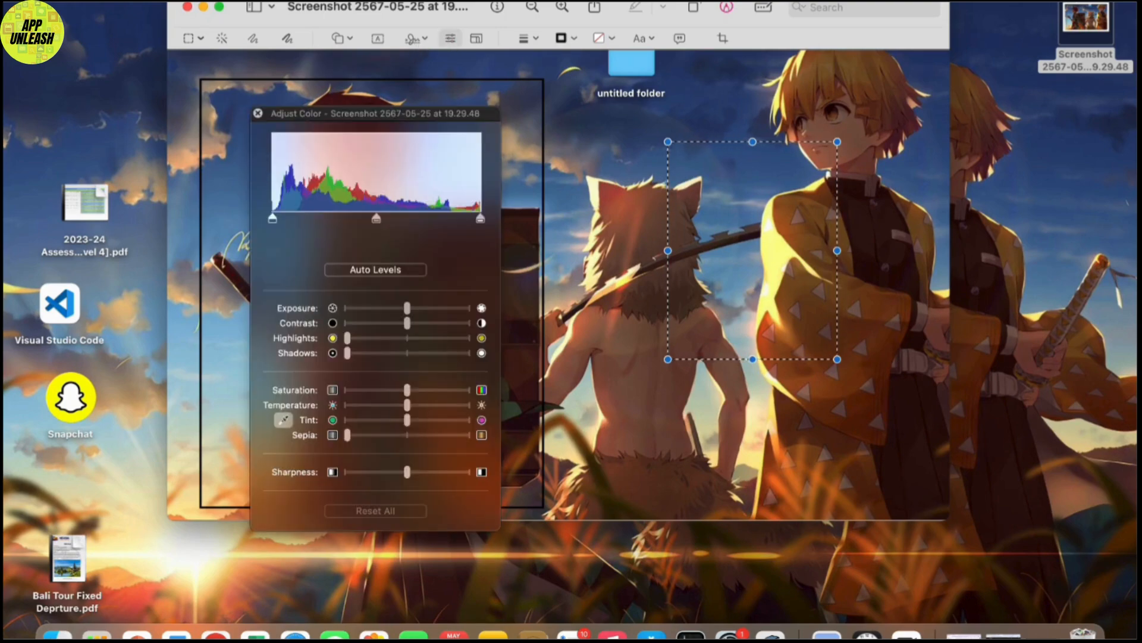
pyautogui.moveTo(407, 308); pyautogui.dragTo(432, 307)
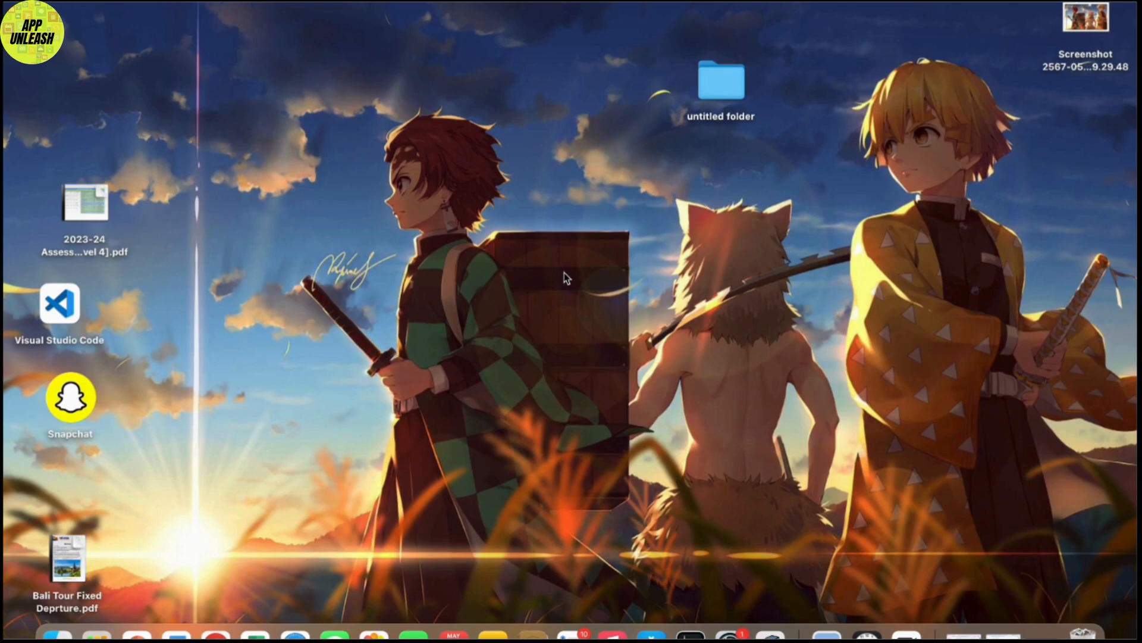
# Search Spotlight for "sn" and clear the search text.
pyautogui.press('super+space')
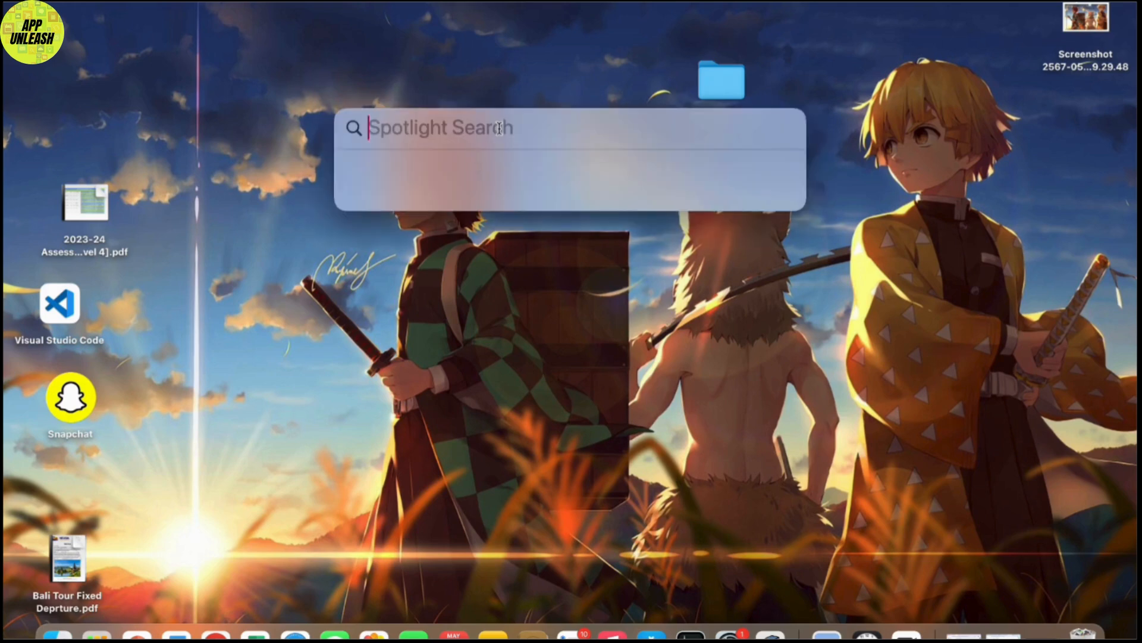
pyautogui.write('s')
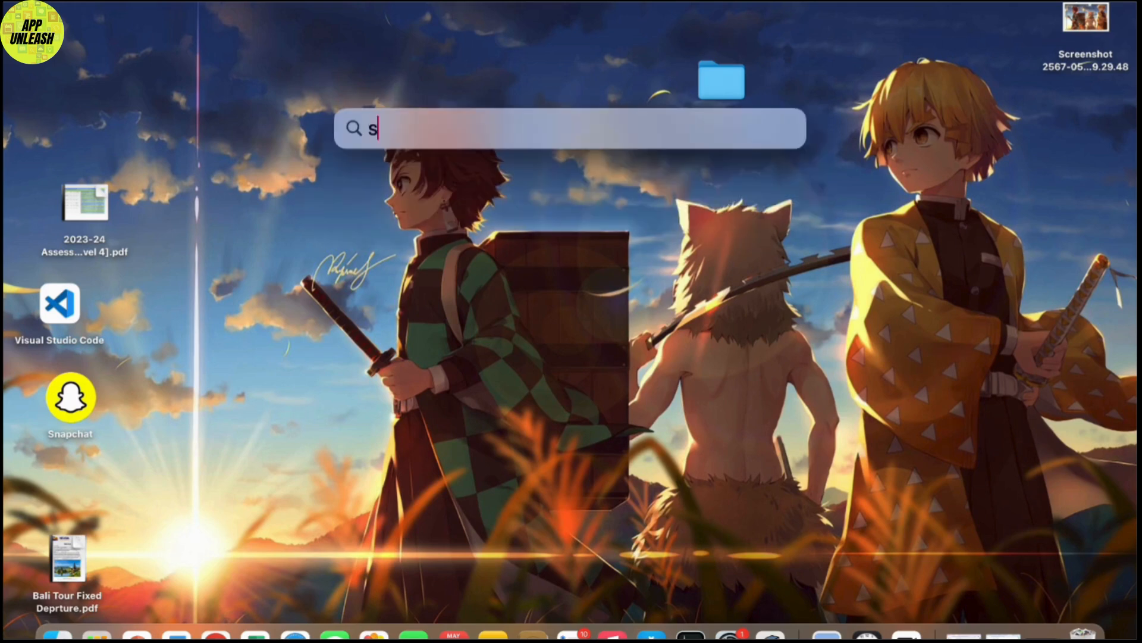
pyautogui.write('n')
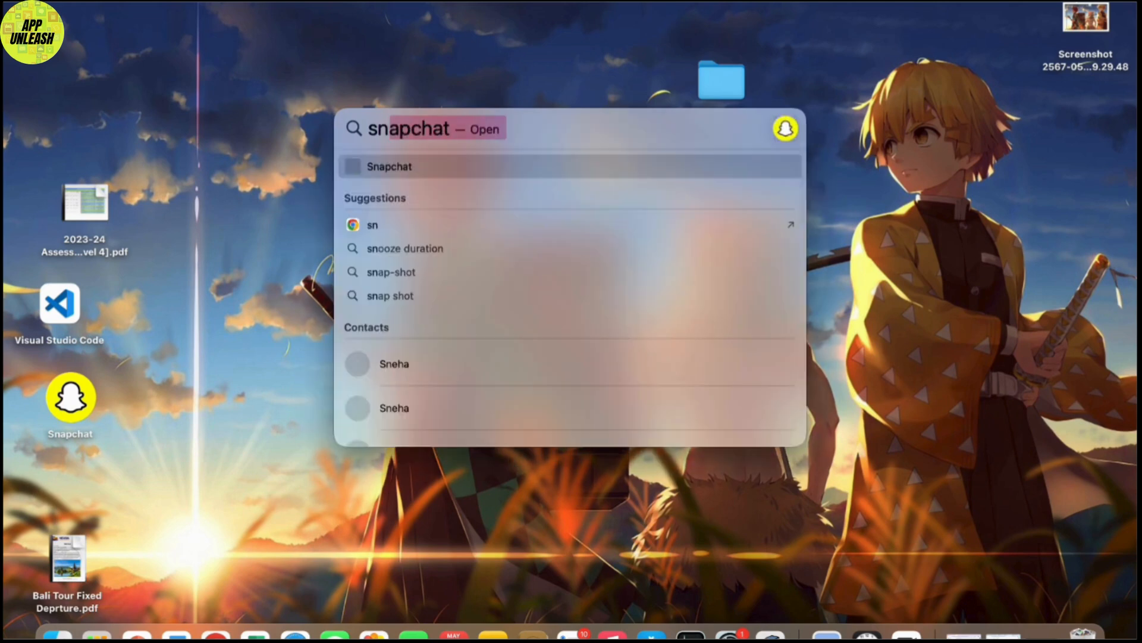
pyautogui.press('BackSpace')
pyautogui.press('BackSpace')
pyautogui.press('BackSpace')
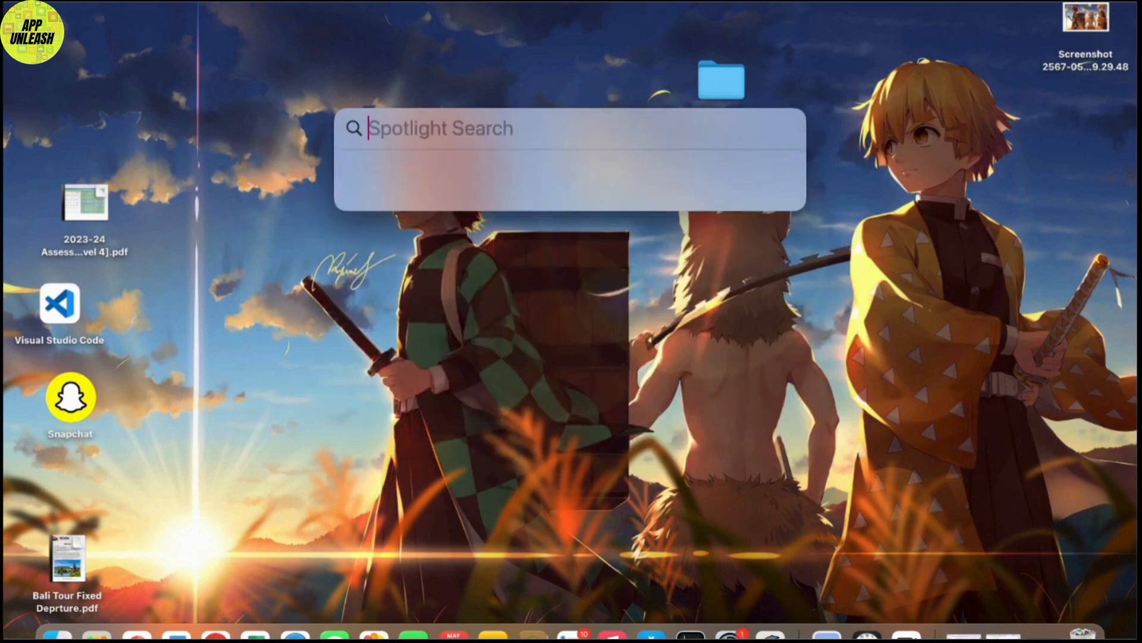
# Search Spotlight for "ca", then replace the search text with "go".
pyautogui.write('ca')
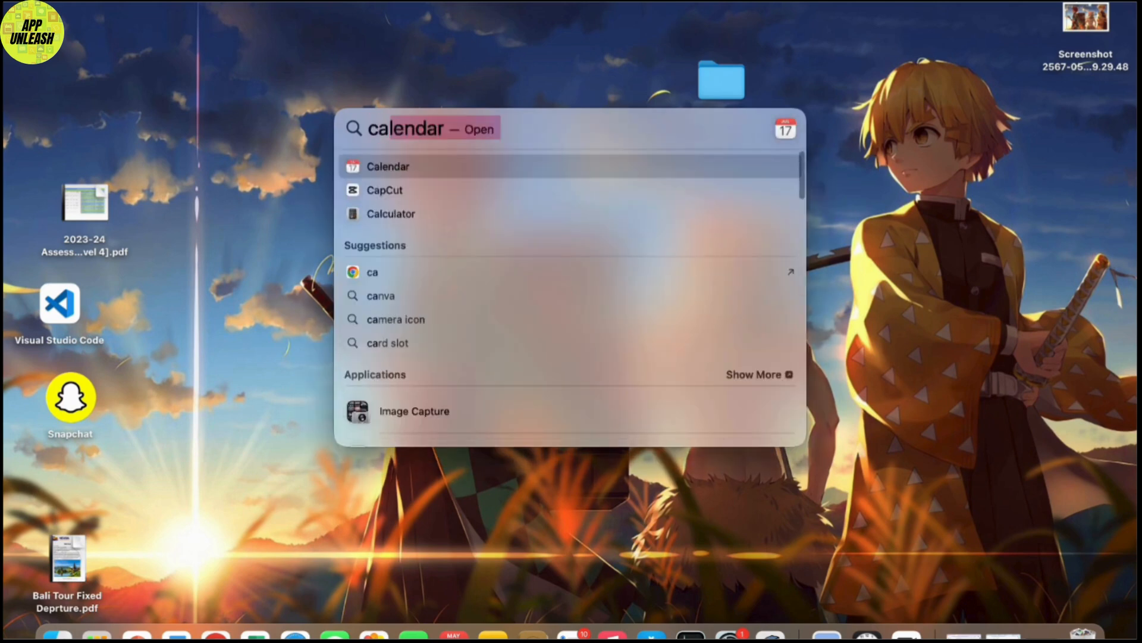
pyautogui.press('BackSpace')
pyautogui.press('BackSpace')
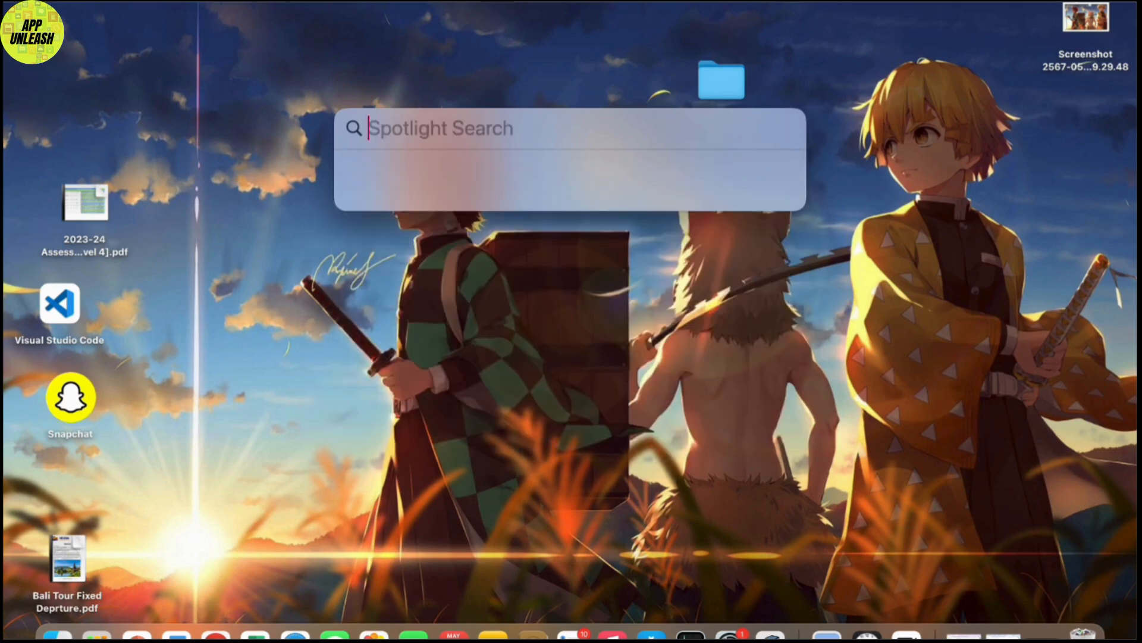
pyautogui.write('go')
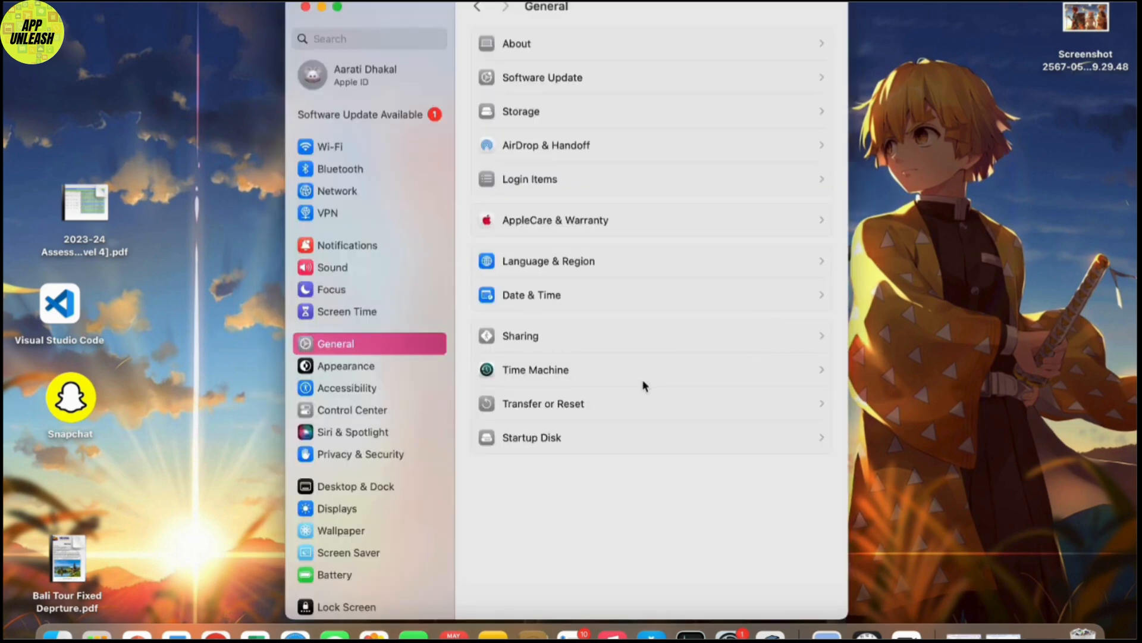
# Open the Time Machine settings from the General settings.
pyautogui.click(616, 374)
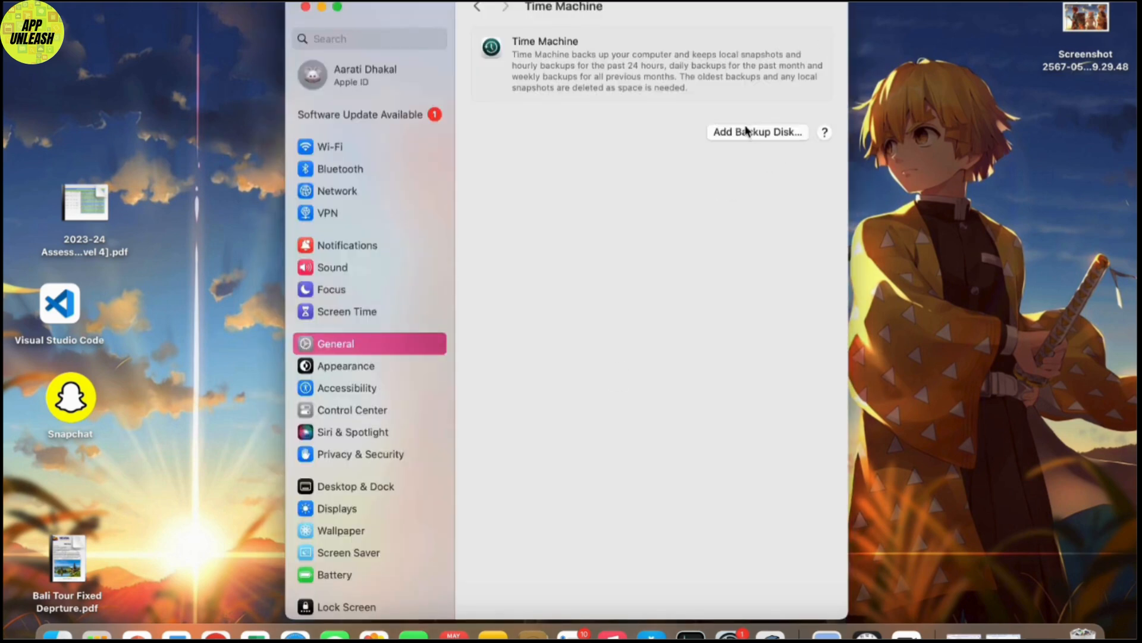